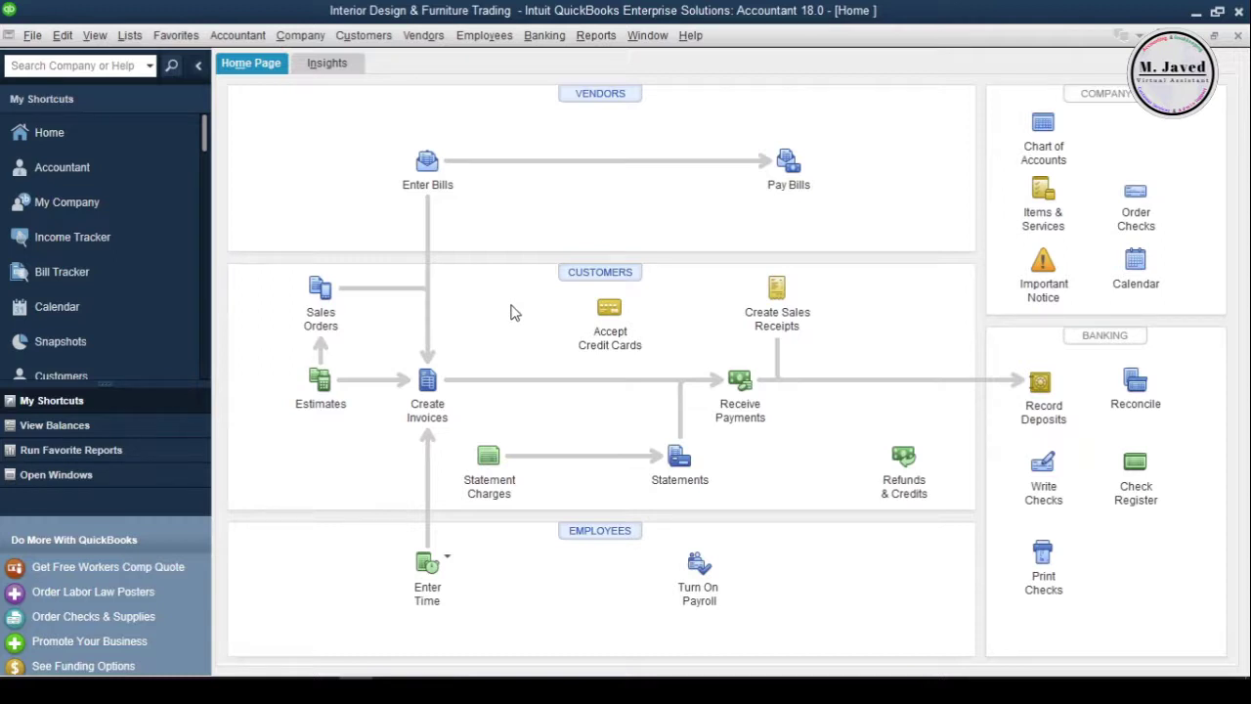
Open the Chart of Accounts from the Company menu and start a new account.
{"action": "left_click", "coordinate": [322, 37]}
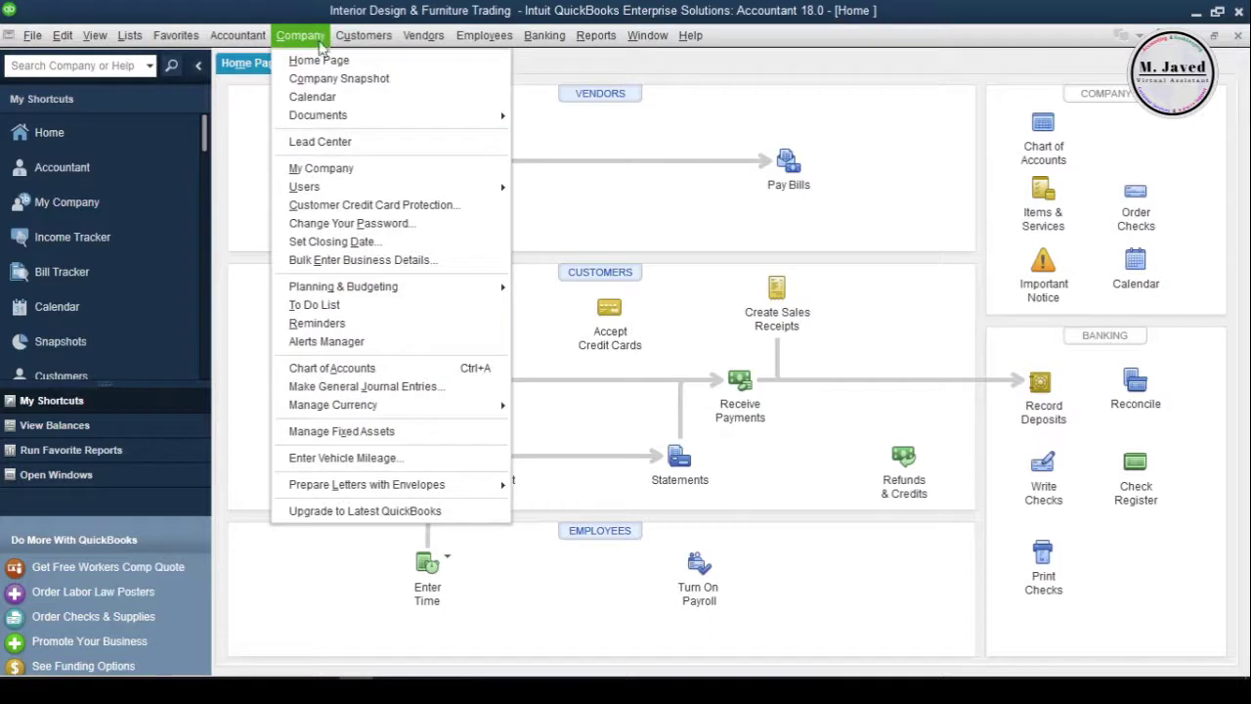
{"action": "left_click", "coordinate": [395, 370]}
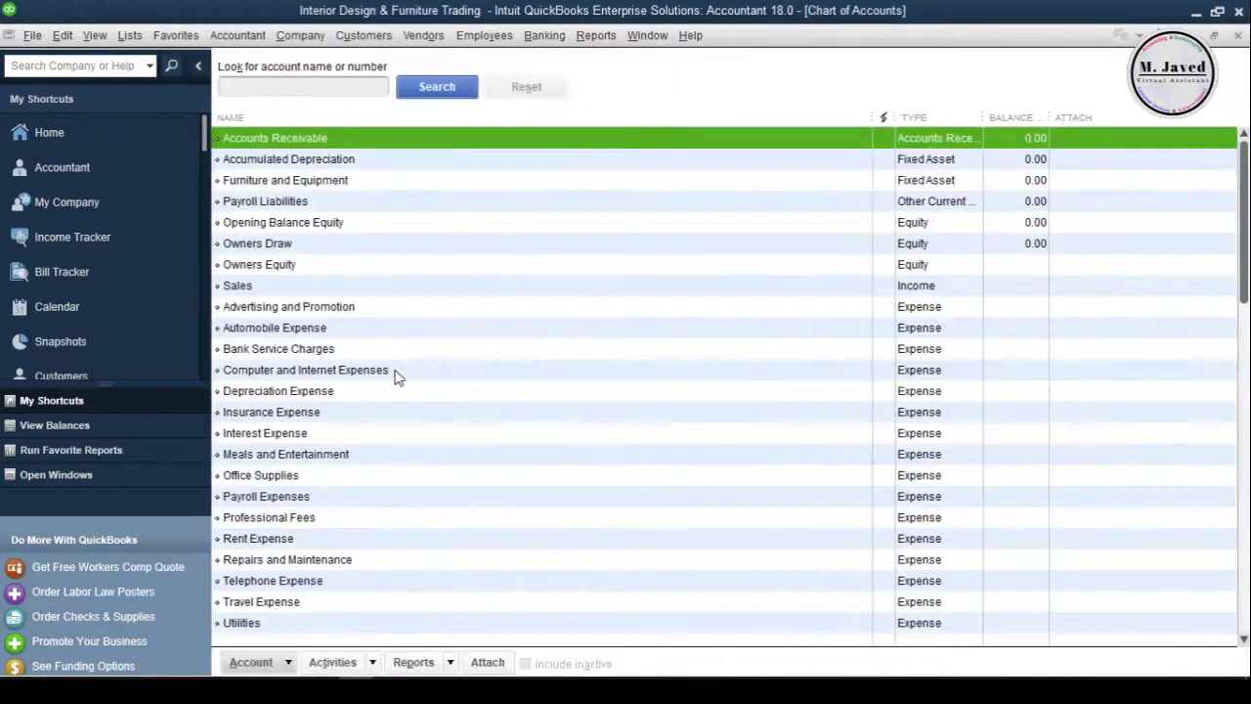
{"action": "left_click", "coordinate": [253, 664]}
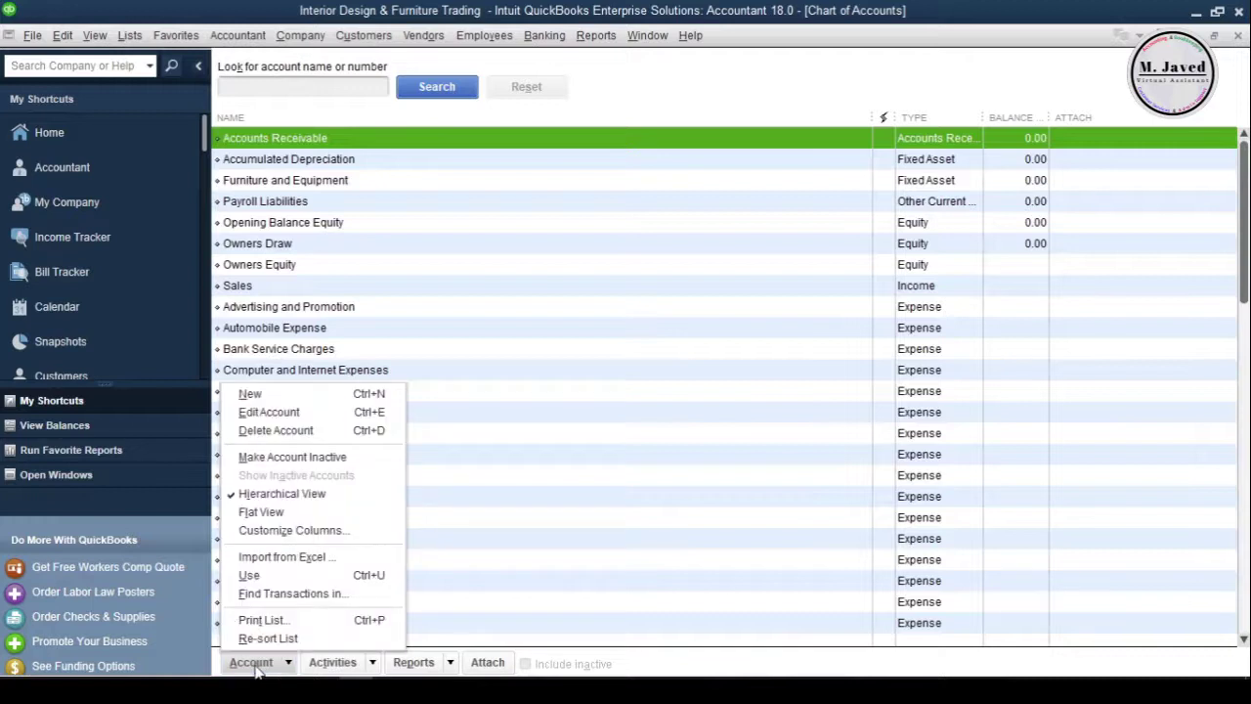
{"action": "left_click", "coordinate": [302, 399]}
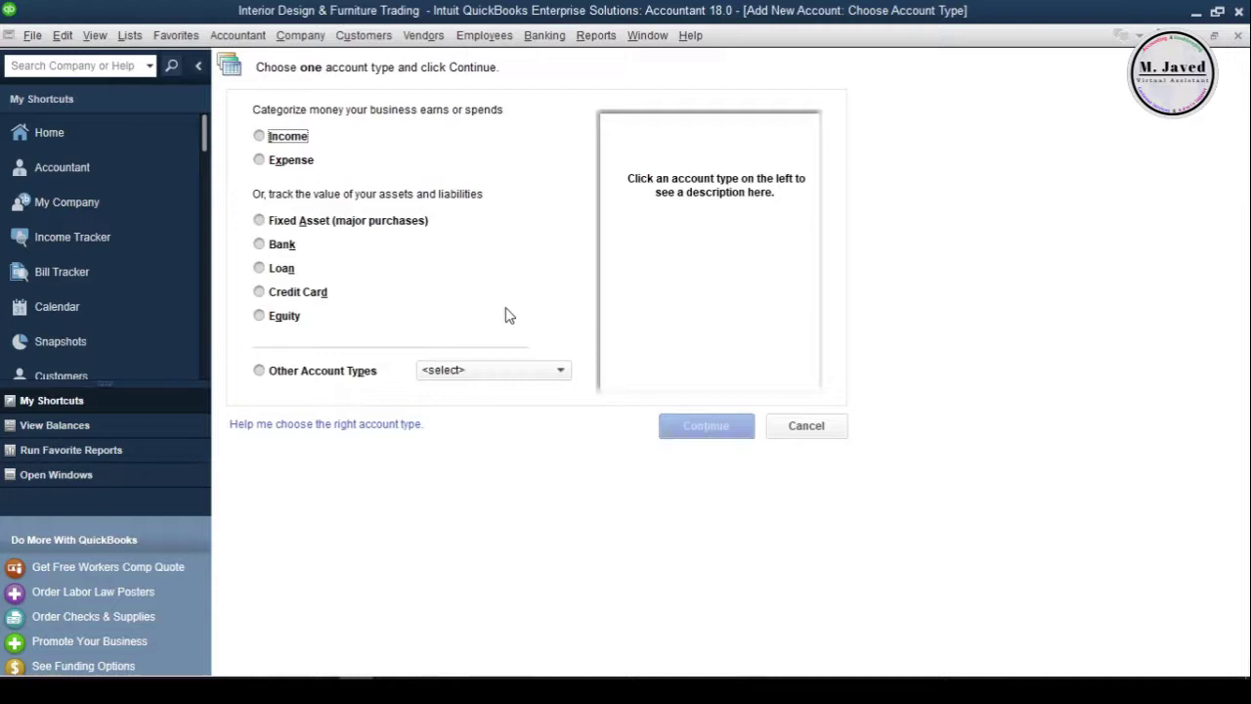
Choose Bank as the new account type and continue to the account form.
{"action": "left_click", "coordinate": [259, 245]}
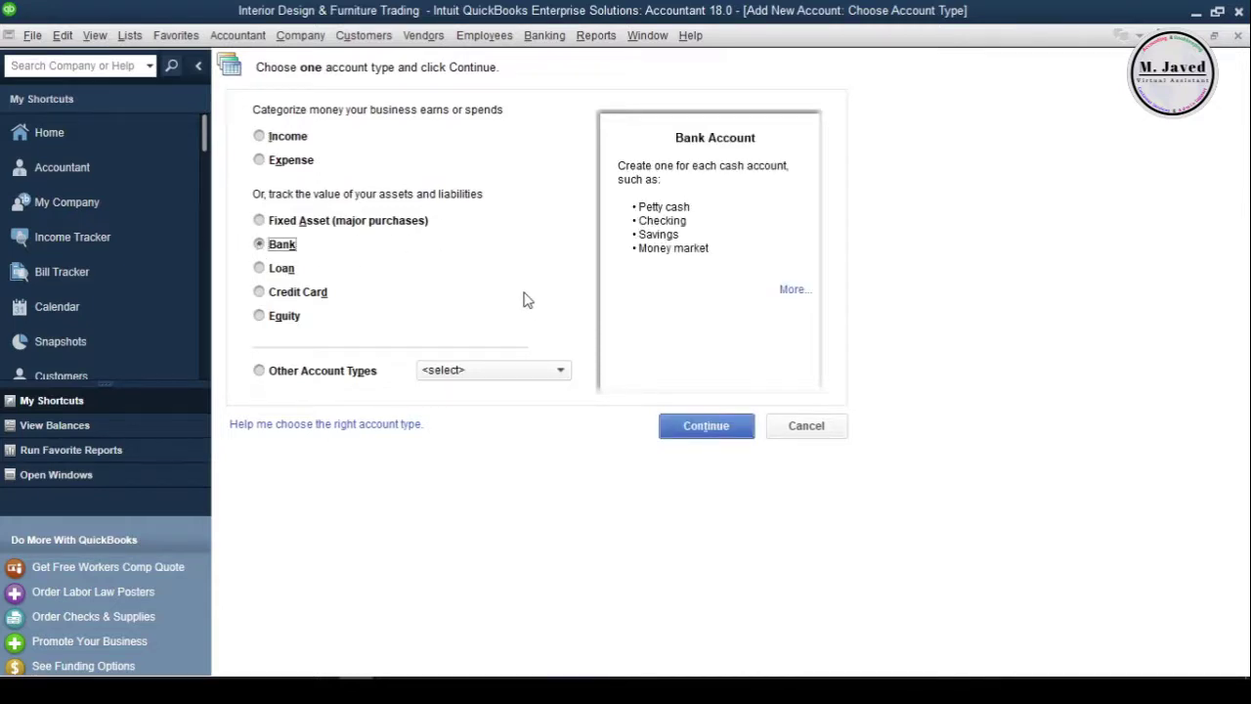
{"action": "left_click", "coordinate": [692, 426]}
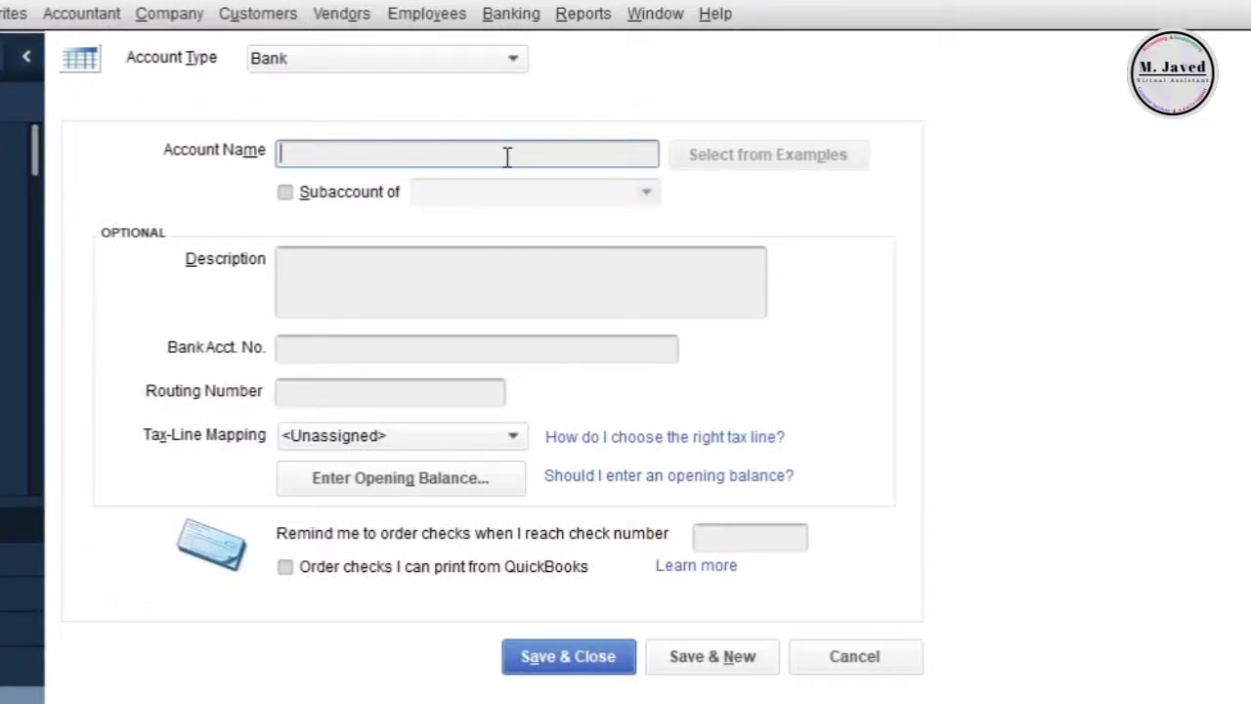
Enter 'BoN Checking 99' as the bank account name, correcting several earlier attempts.
{"action": "type", "text": "Bo"}
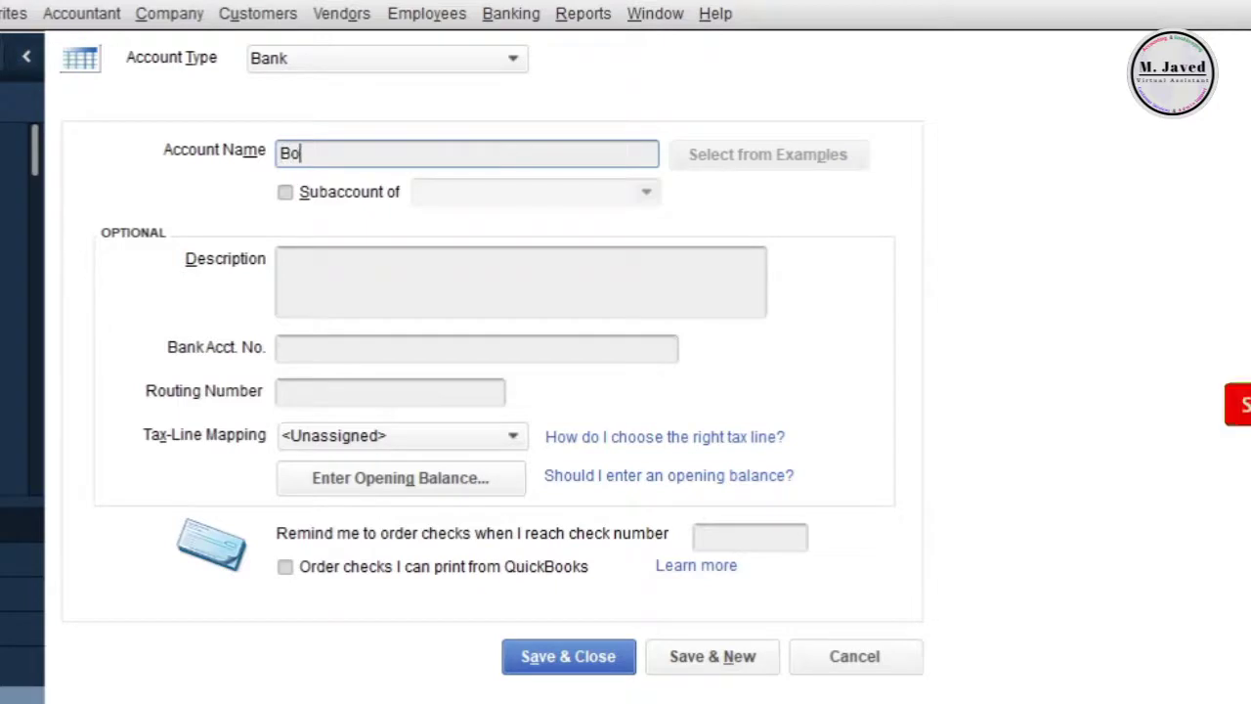
{"action": "type", "text": "A Che"}
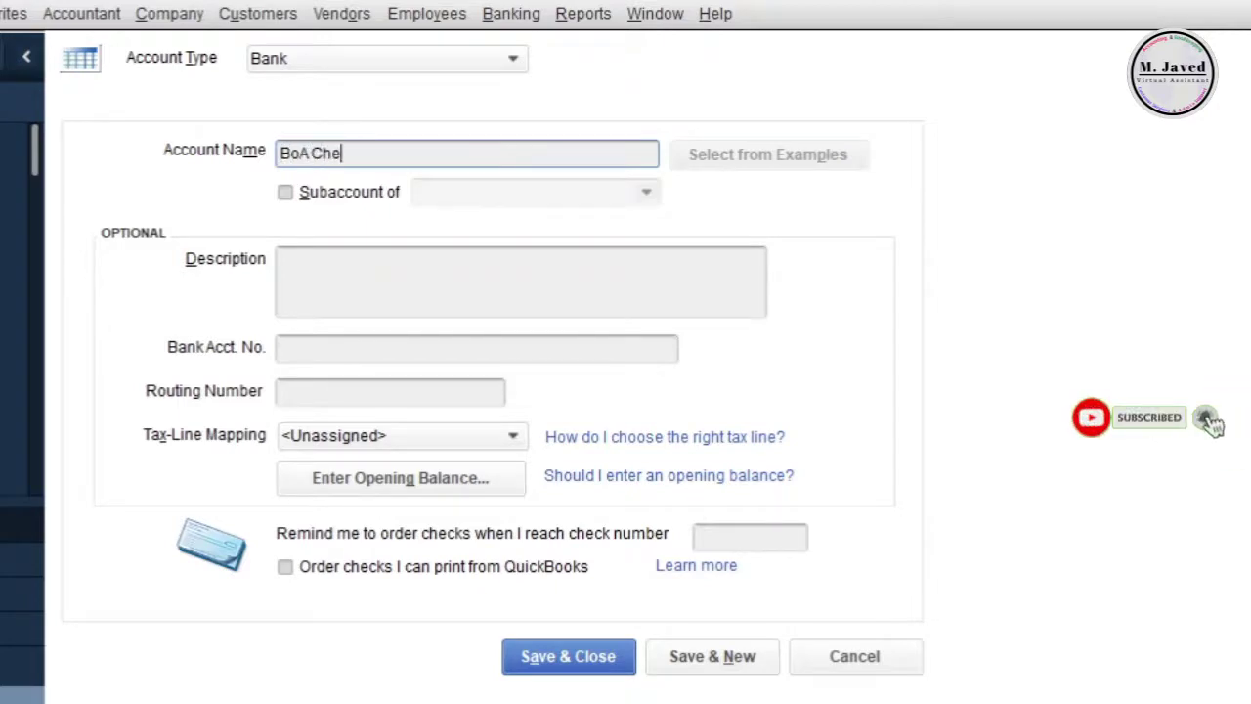
{"action": "type", "text": "cking"}
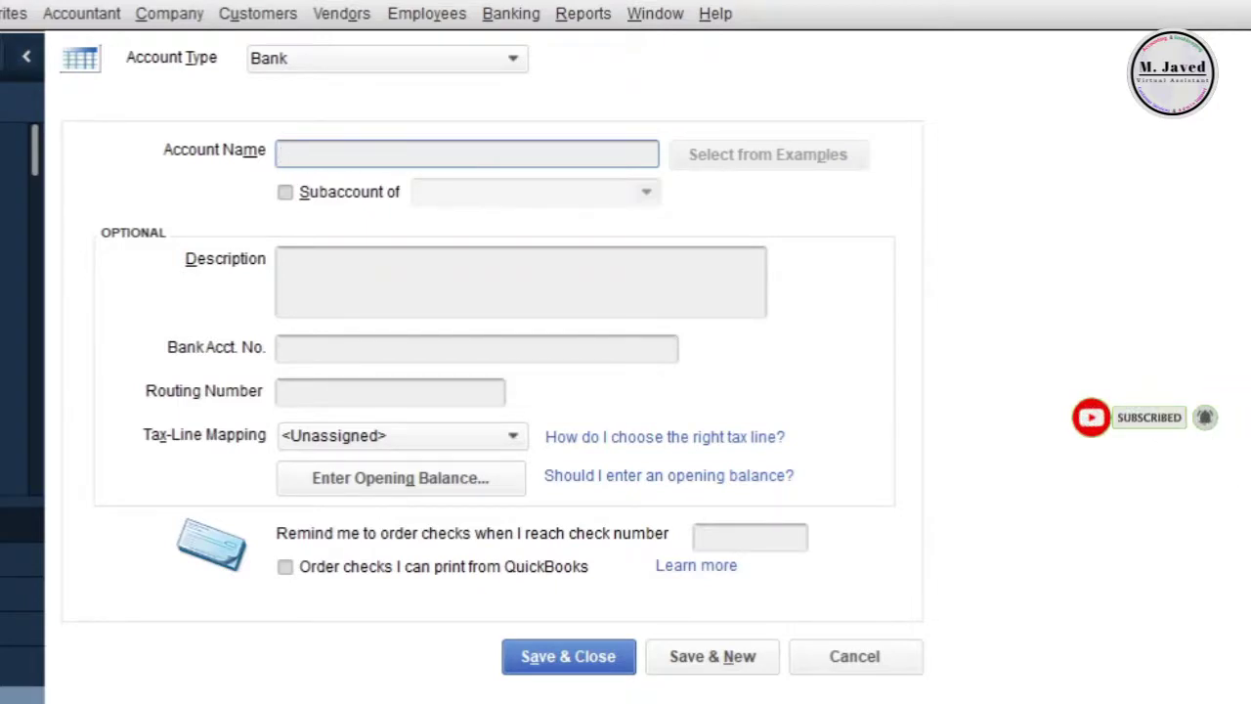
{"action": "type", "text": "BoN Check"}
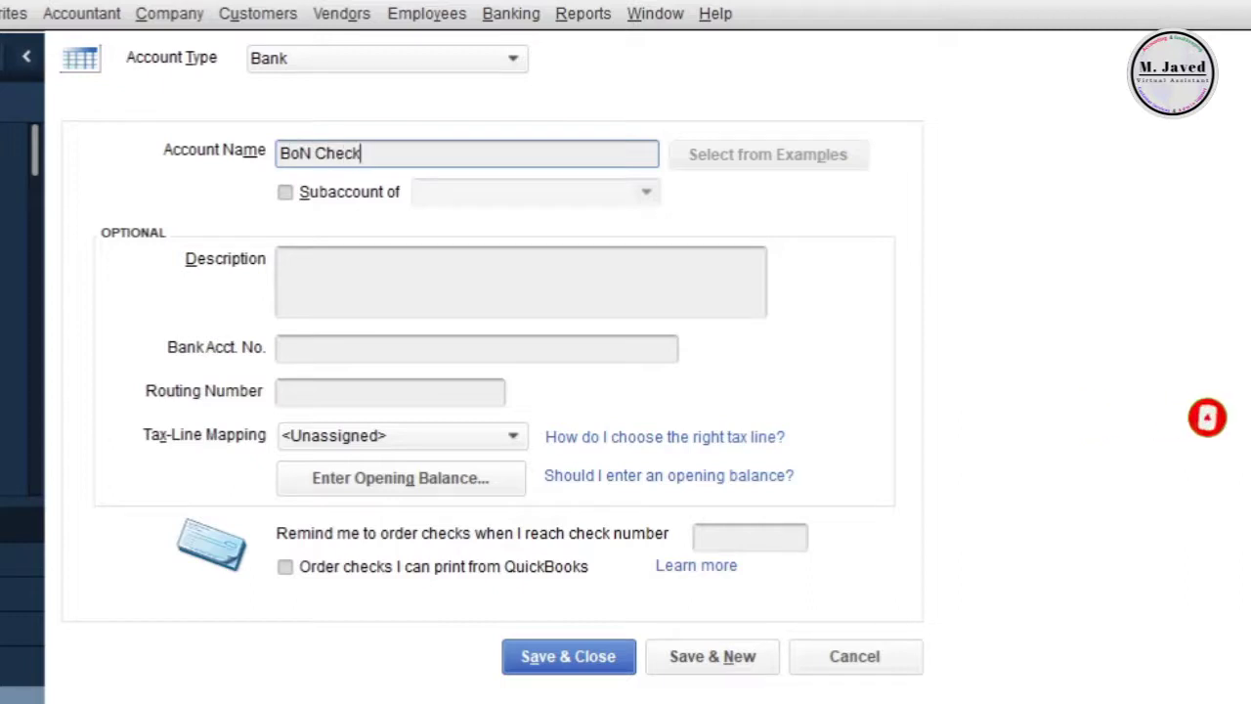
{"action": "type", "text": "ing"}
{"action": "key", "text": "BackSpace"}
{"action": "key", "text": "BackSpace"}
{"action": "key", "text": "BackSpace"}
{"action": "key", "text": "BackSpace"}
{"action": "key", "text": "BackSpace"}
{"action": "key", "text": "BackSpace"}
{"action": "key", "text": "BackSpace"}
{"action": "key", "text": "BackSpace"}
{"action": "type", "text": "Saving"}
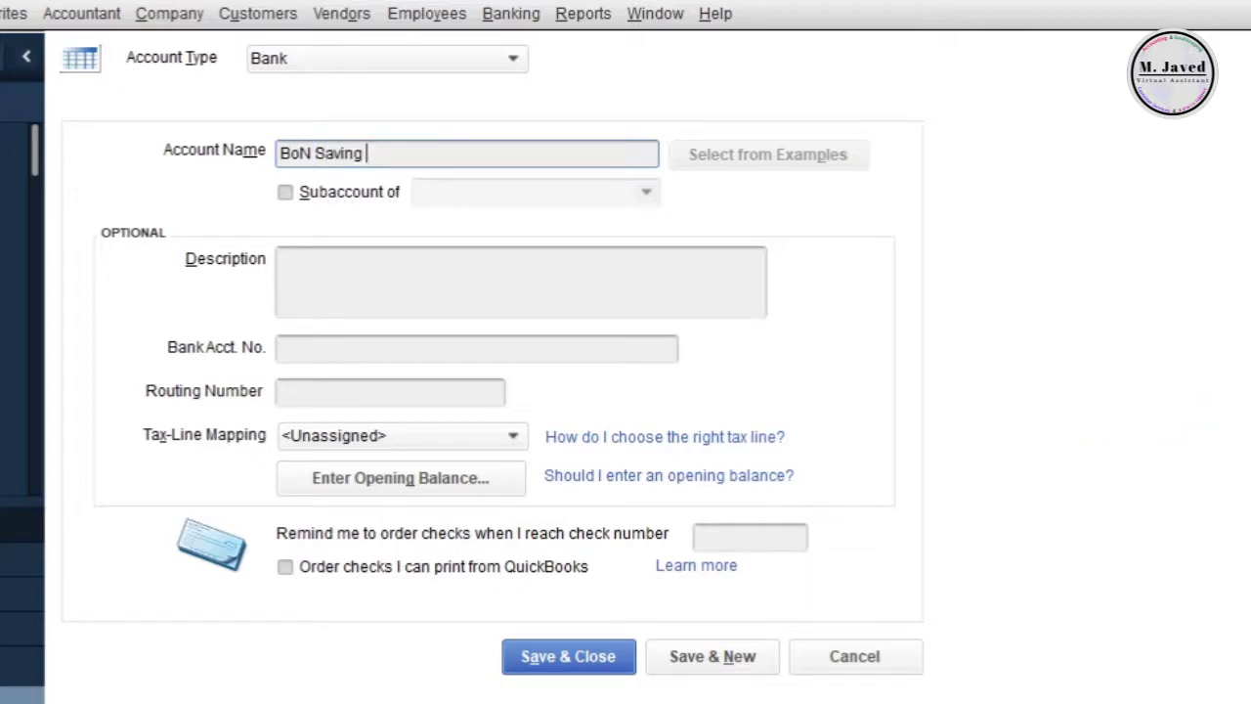
{"action": "key", "text": "BackSpace"}
{"action": "key", "text": "BackSpace"}
{"action": "key", "text": "BackSpace"}
{"action": "key", "text": "BackSpace"}
{"action": "key", "text": "BackSpace"}
{"action": "key", "text": "BackSpace"}
{"action": "type", "text": "Checking 1234"}
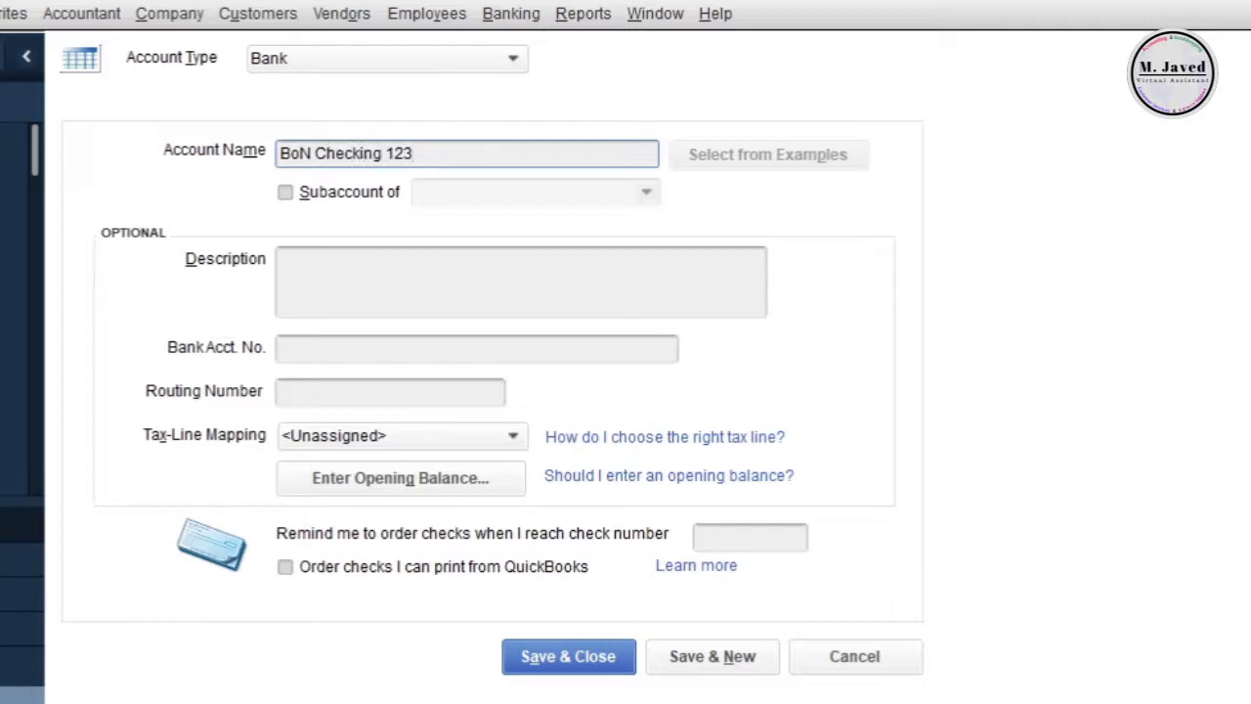
{"action": "key", "text": "BackSpace"}
{"action": "key", "text": "BackSpace"}
{"action": "key", "text": "BackSpace"}
{"action": "key", "text": "BackSpace"}
{"action": "type", "text": "5678"}
{"action": "key", "text": "BackSpace"}
{"action": "key", "text": "BackSpace"}
{"action": "key", "text": "BackSpace"}
{"action": "key", "text": "BackSpace"}
{"action": "type", "text": "99"}
{"action": "left_click", "coordinate": [499, 279]}
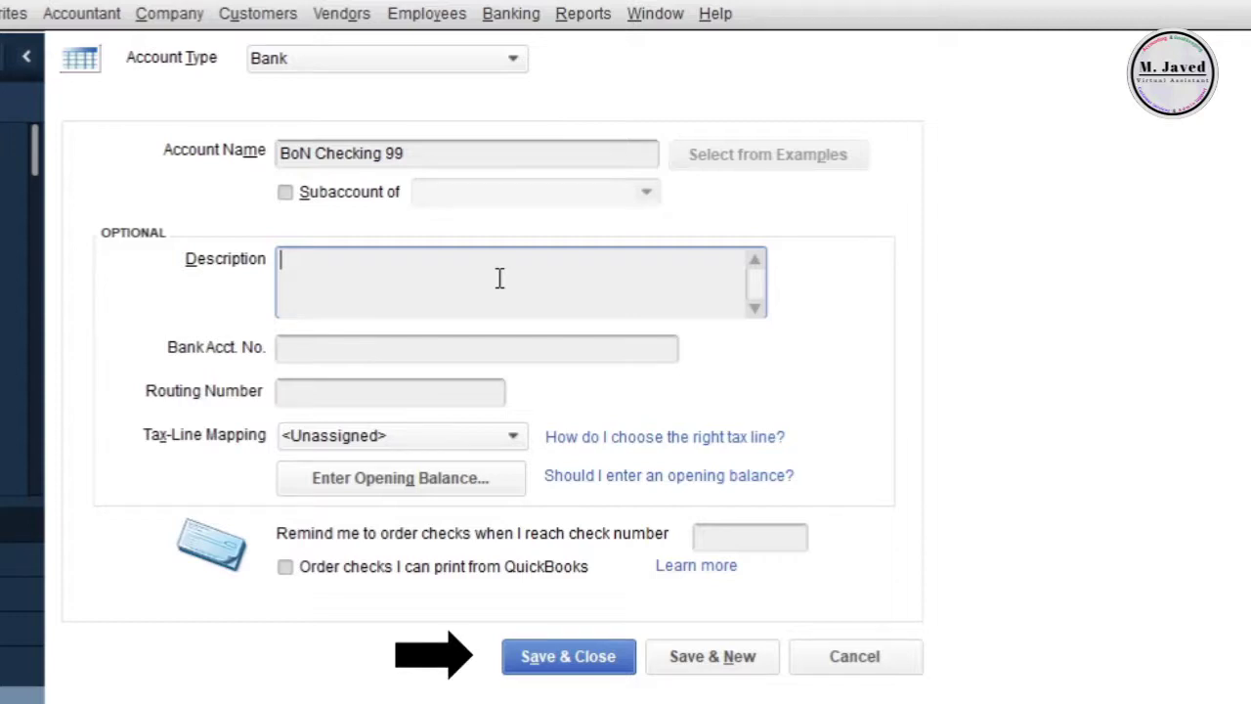
Paste the three-line description starting Bank of Nevada (Business Interest Checking).
{"action": "type", "text": "Bank of Nevada (Business Interest Checking) Bank of America (.....) Chase (......)"}
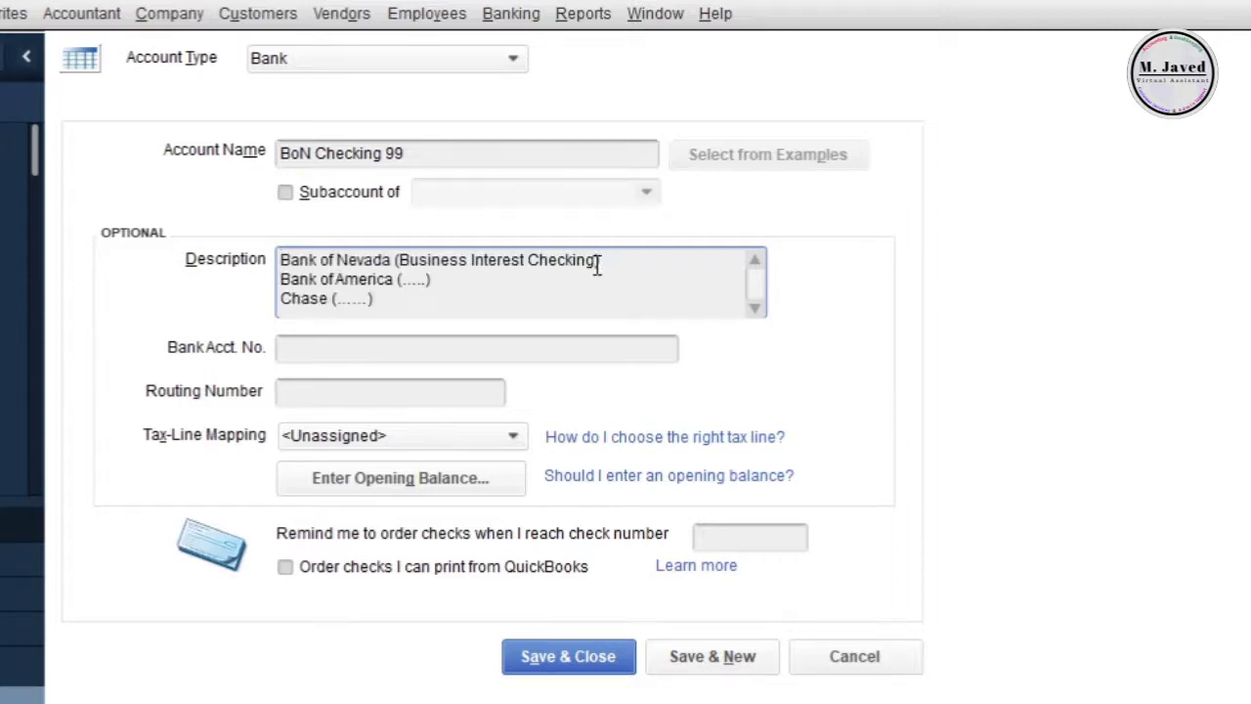
{"action": "left_click_drag", "start_coordinate": [395, 260], "coordinate": [281, 260]}
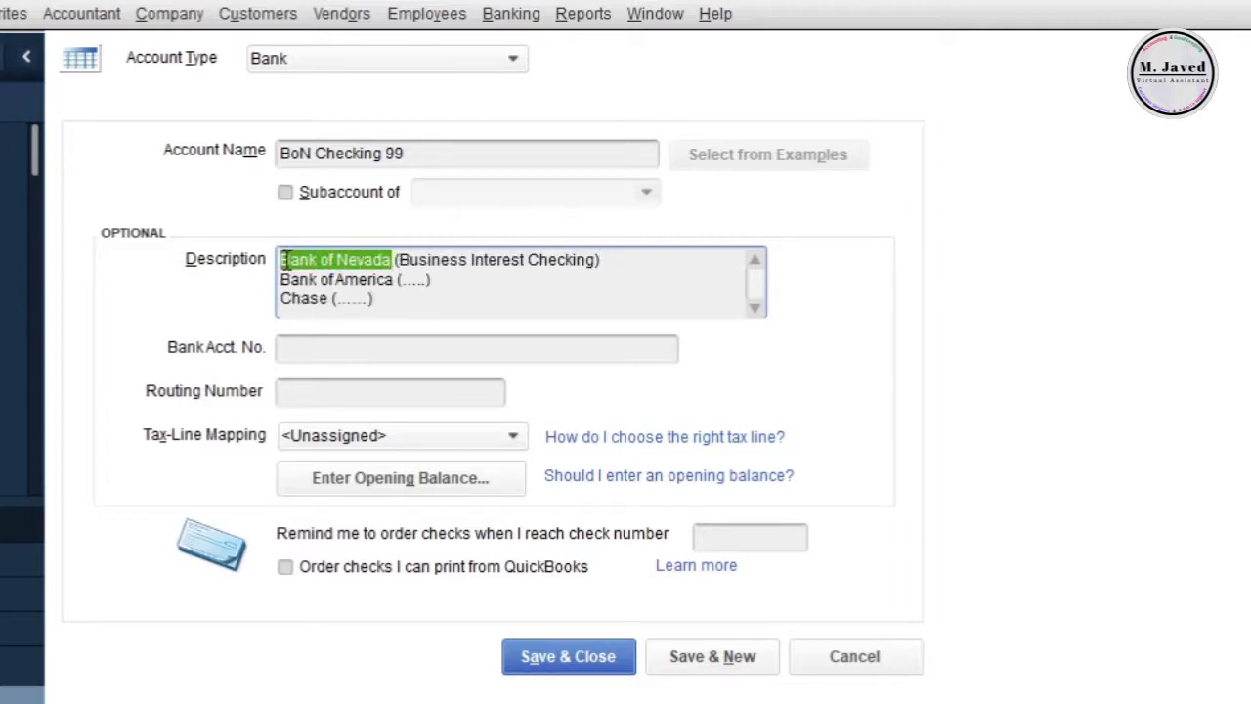
{"action": "left_click_drag", "start_coordinate": [598, 260], "coordinate": [398, 260]}
{"action": "left_click", "coordinate": [621, 264]}
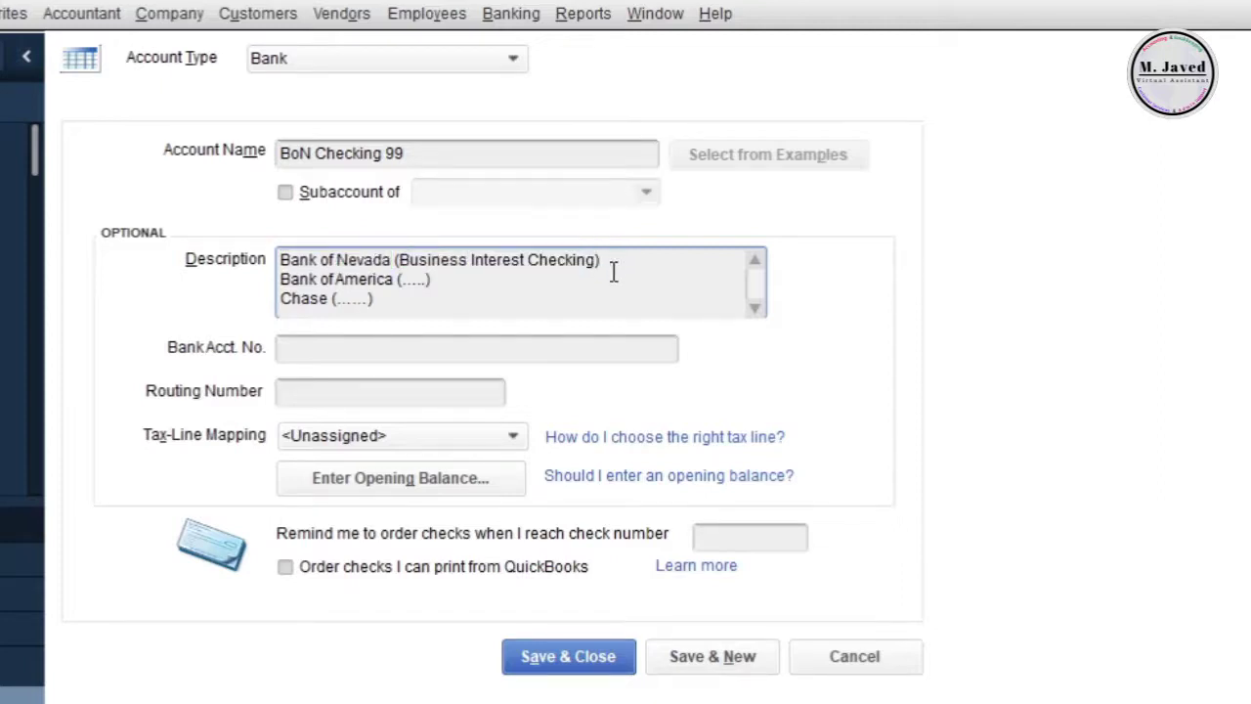
Fill in the bank account number and routing number fields.
{"action": "left_click", "coordinate": [453, 349]}
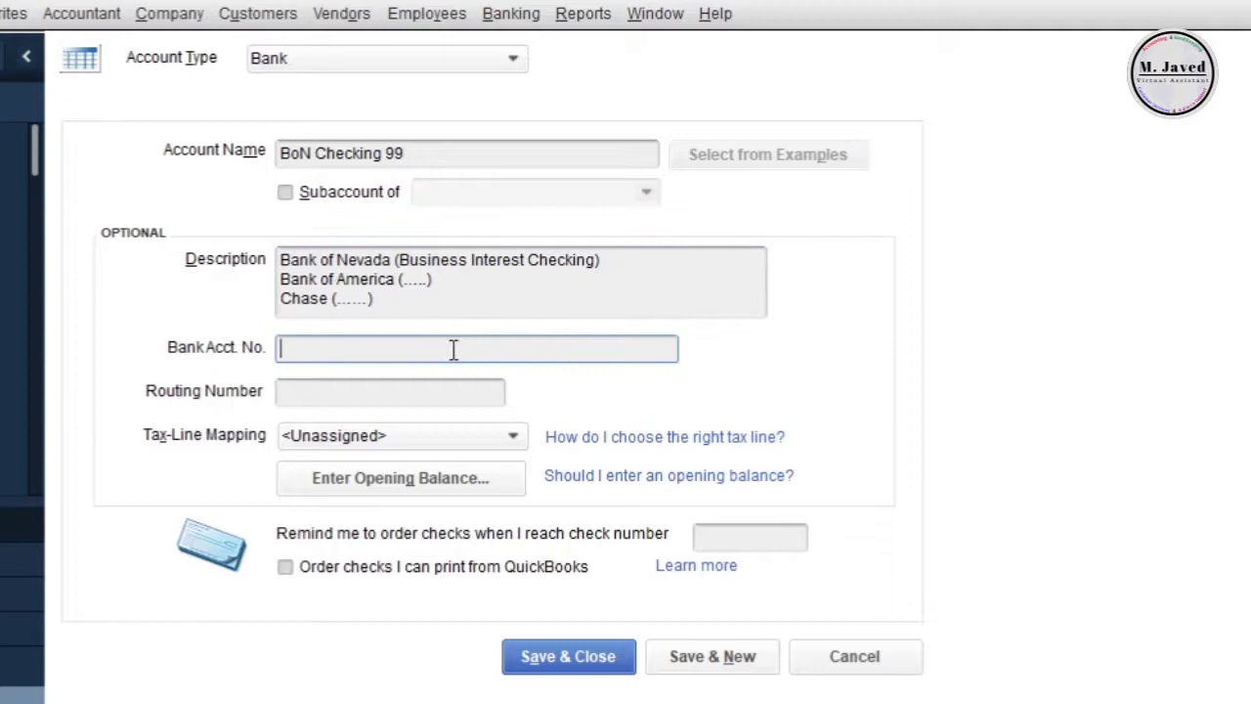
{"action": "type", "text": "123 123 123 ......"}
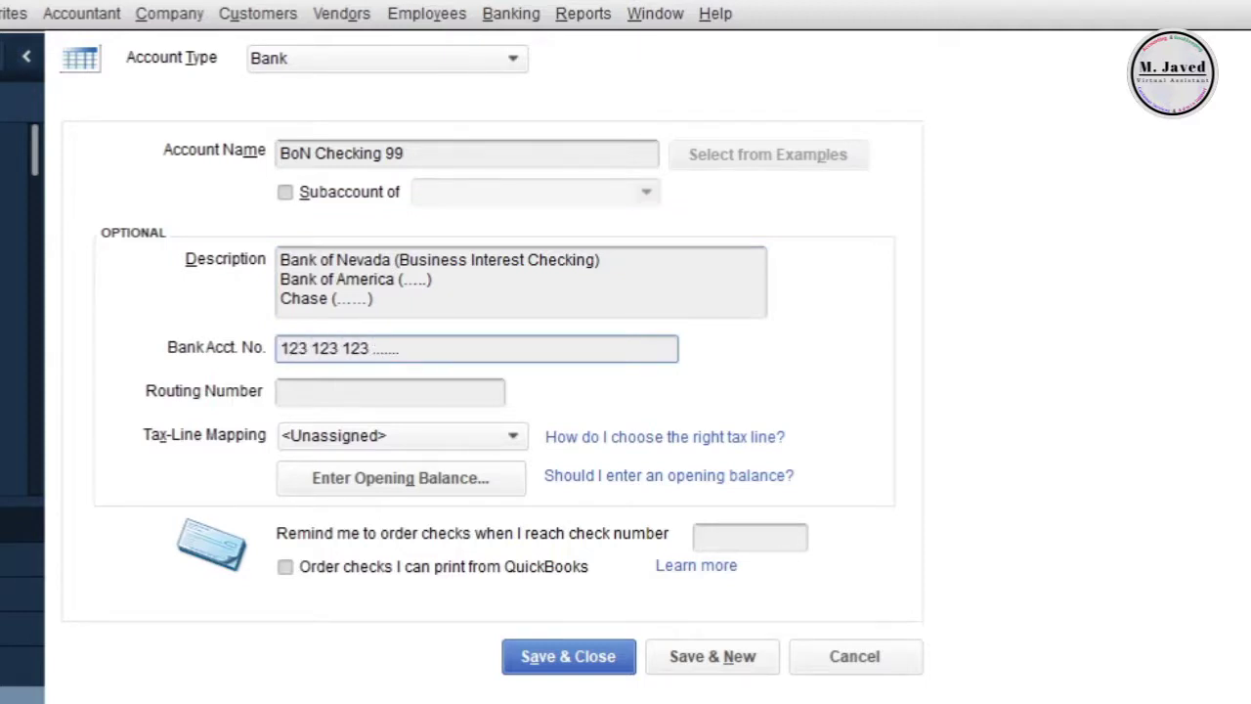
{"action": "left_click", "coordinate": [391, 393]}
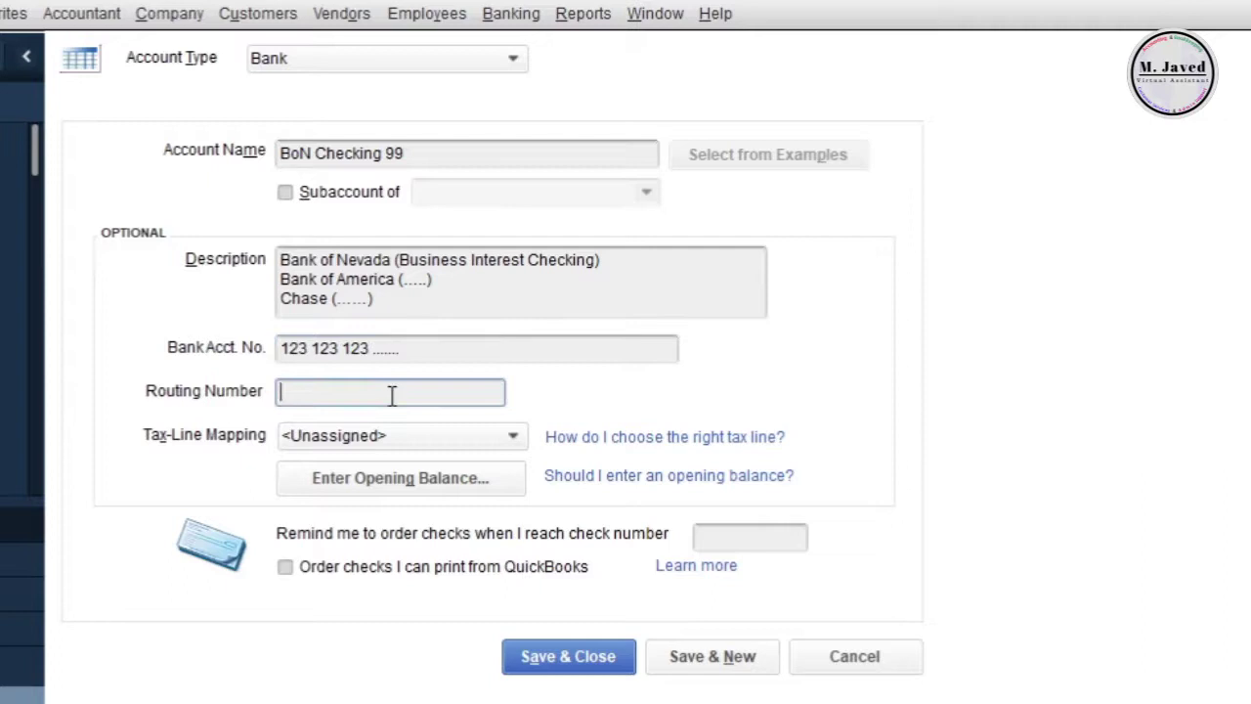
{"action": "type", "text": "123123123"}
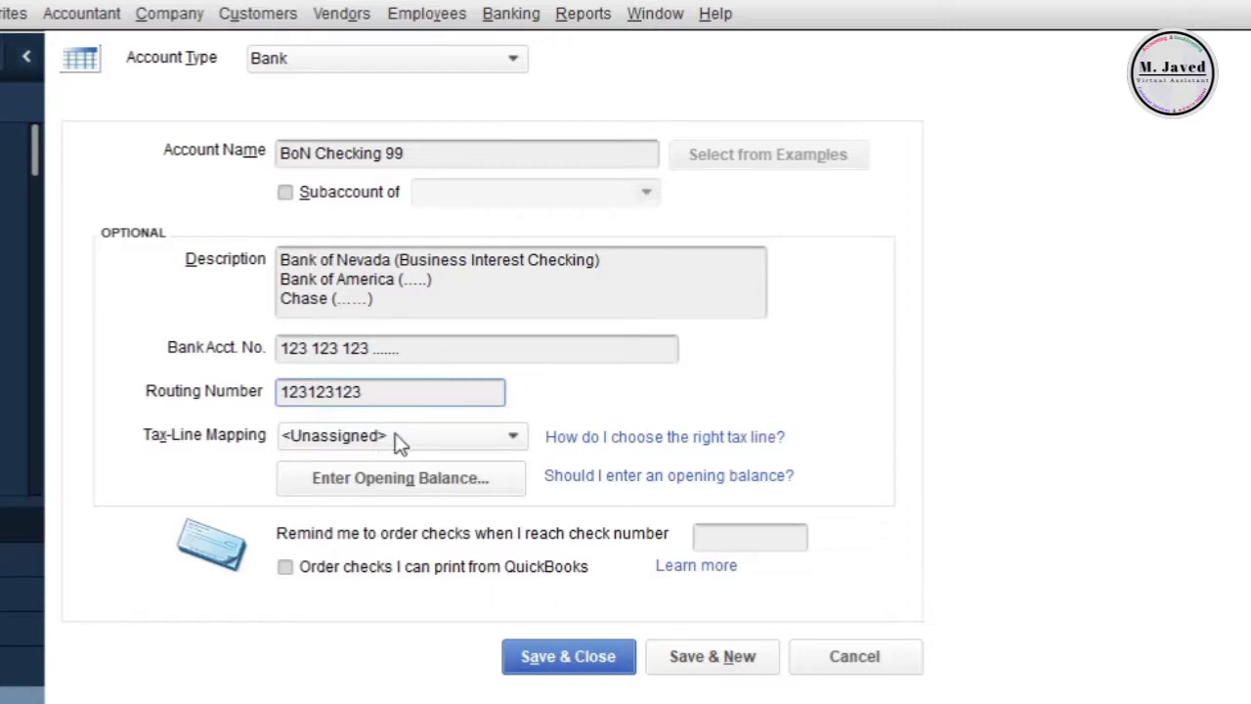
Review the Tax-Line Mapping choices and leave it set to <Unassigned>.
{"action": "left_click", "coordinate": [420, 442]}
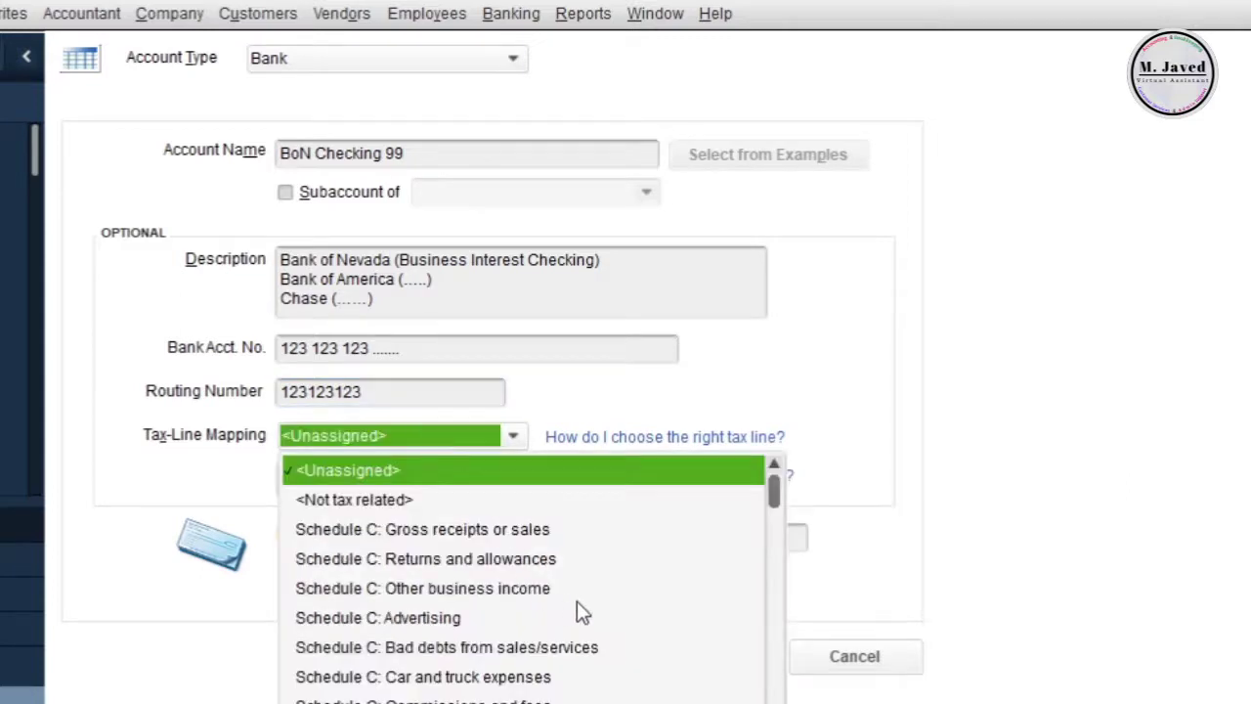
{"action": "scroll", "coordinate": [572, 645], "scroll_direction": "down", "scroll_amount": 2}
{"action": "scroll", "coordinate": [559, 689], "scroll_direction": "up", "scroll_amount": 1}
{"action": "scroll", "coordinate": [550, 681], "scroll_direction": "down", "scroll_amount": 1}
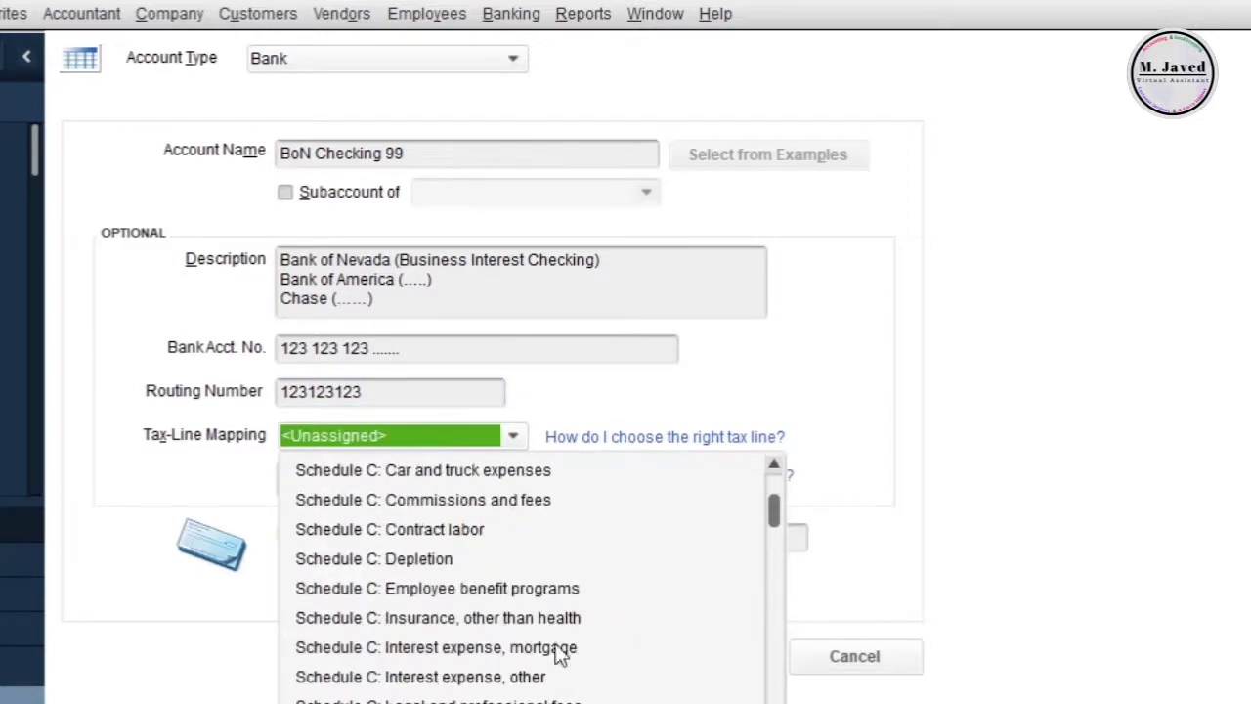
{"action": "left_click", "coordinate": [576, 399]}
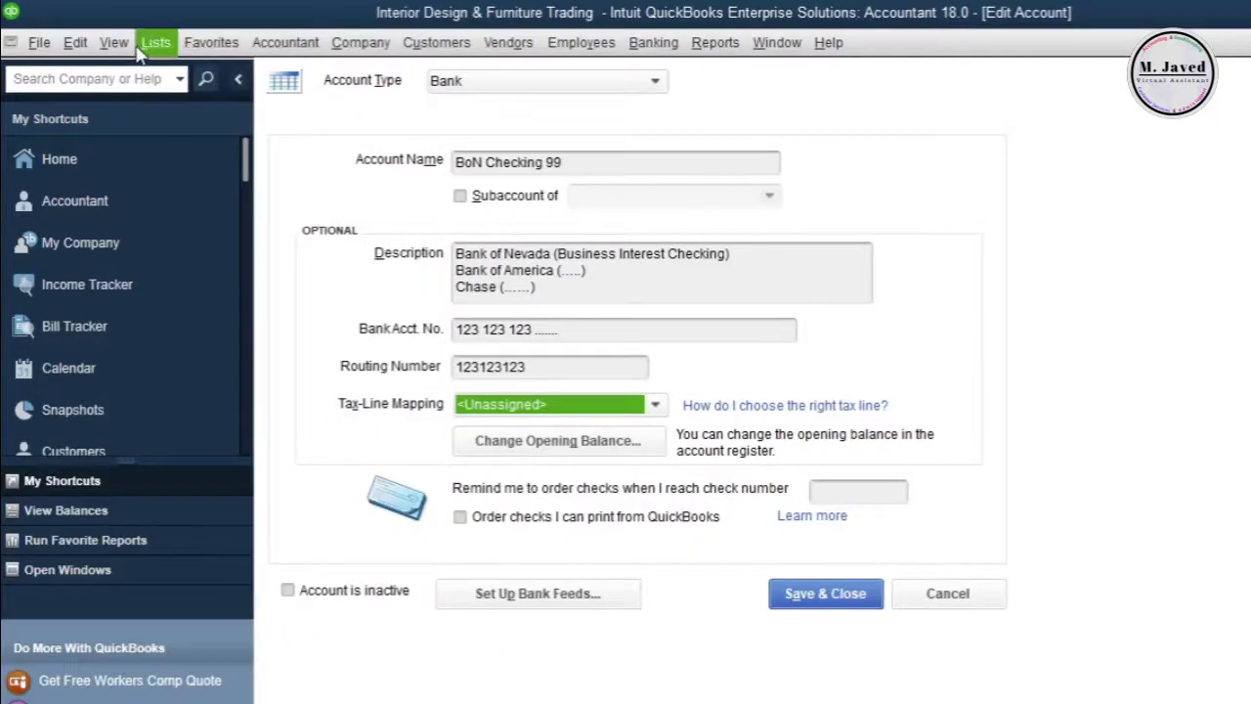
Enable Use account numbers in the company Accounting preferences.
{"action": "left_click", "coordinate": [75, 45]}
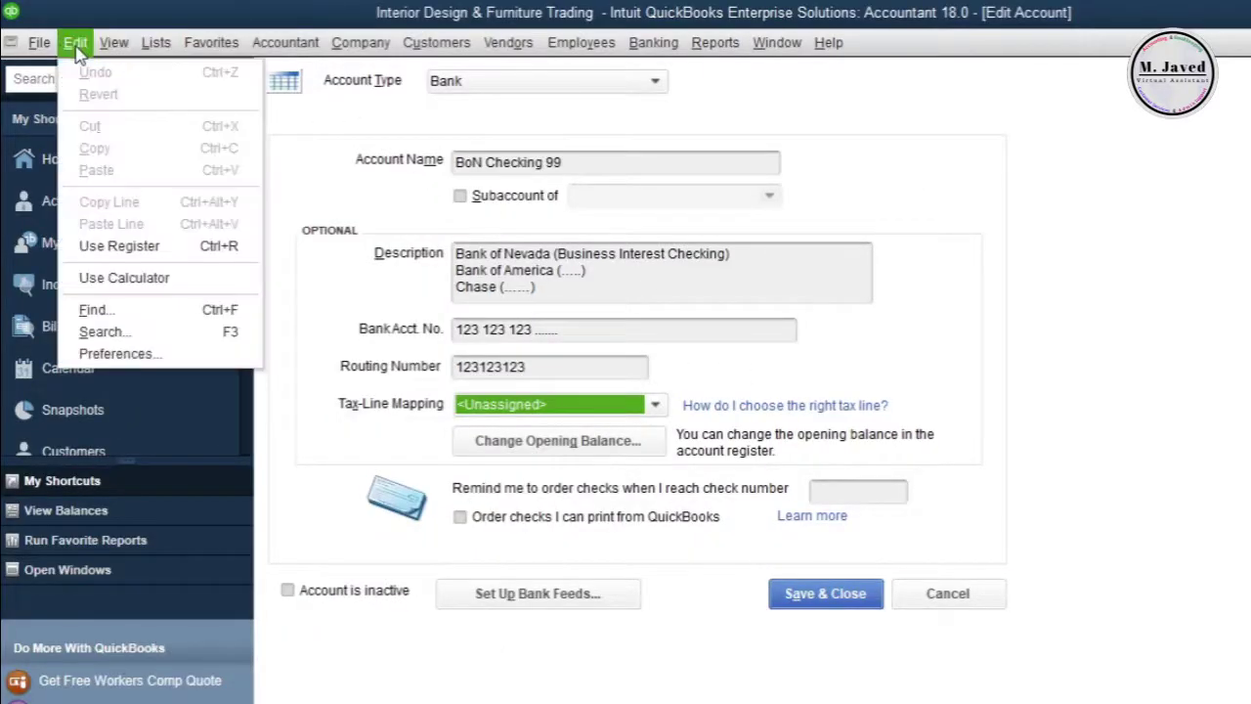
{"action": "left_click", "coordinate": [118, 354]}
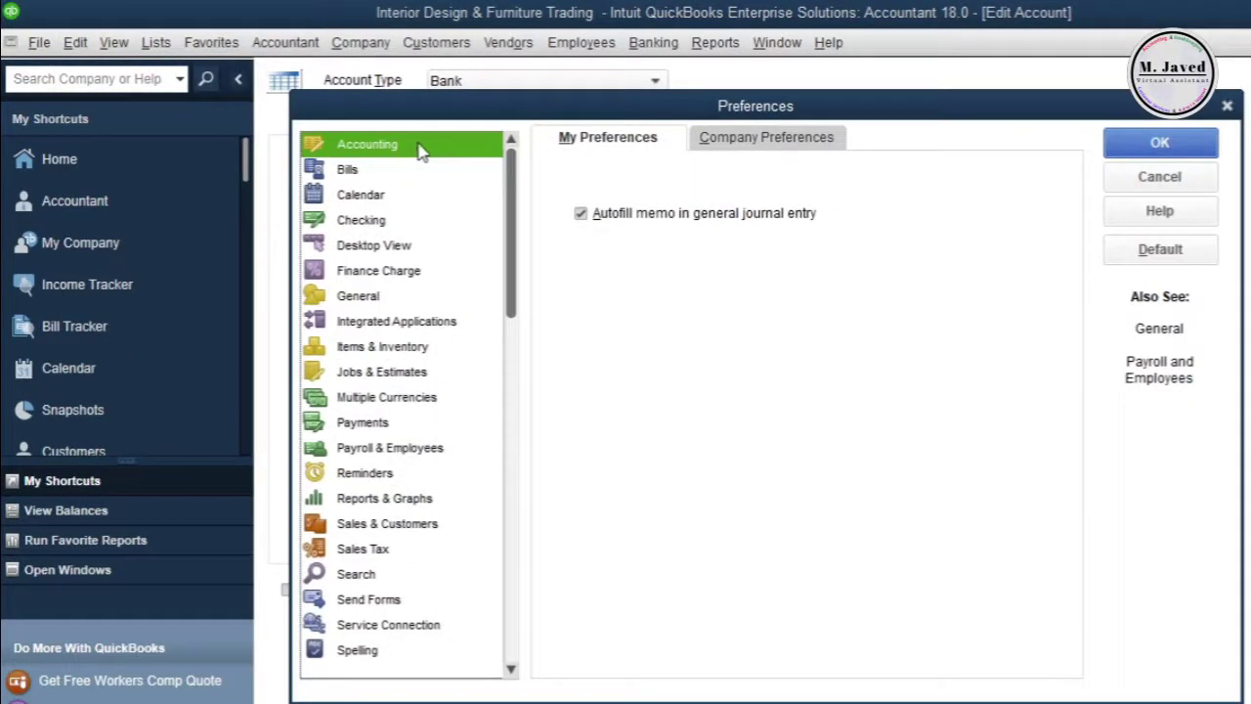
{"action": "left_click", "coordinate": [749, 145]}
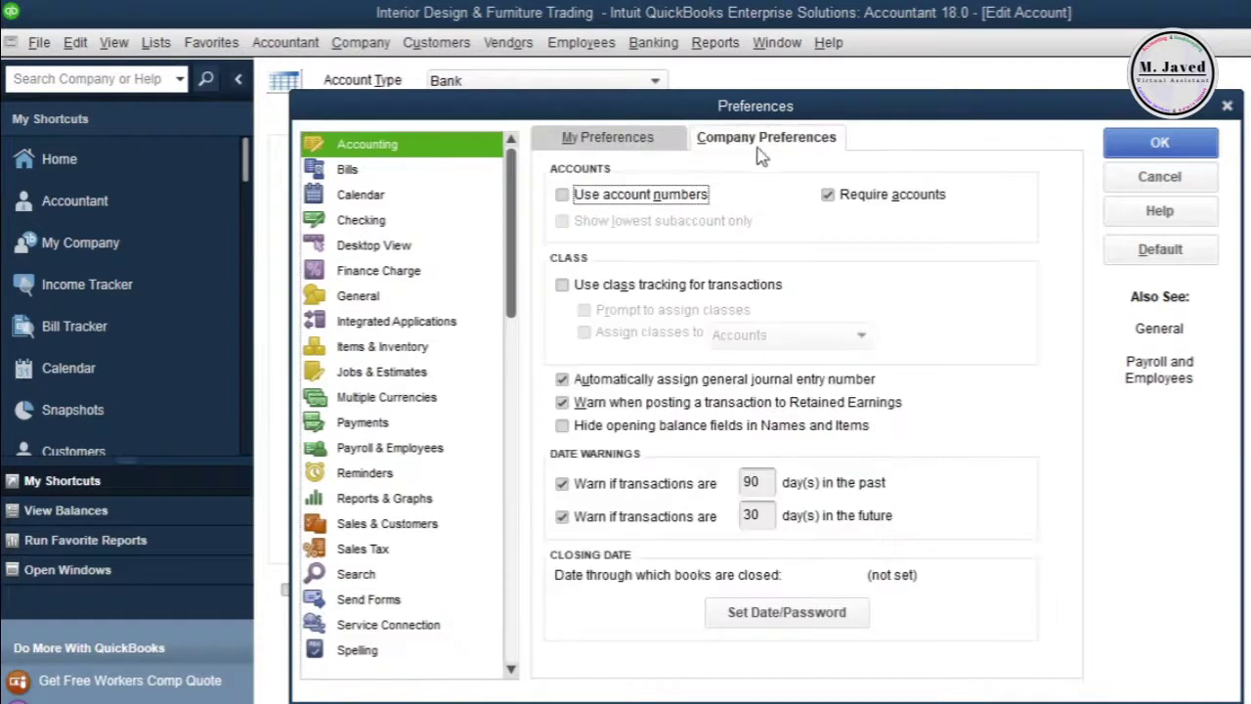
{"action": "left_click", "coordinate": [562, 196]}
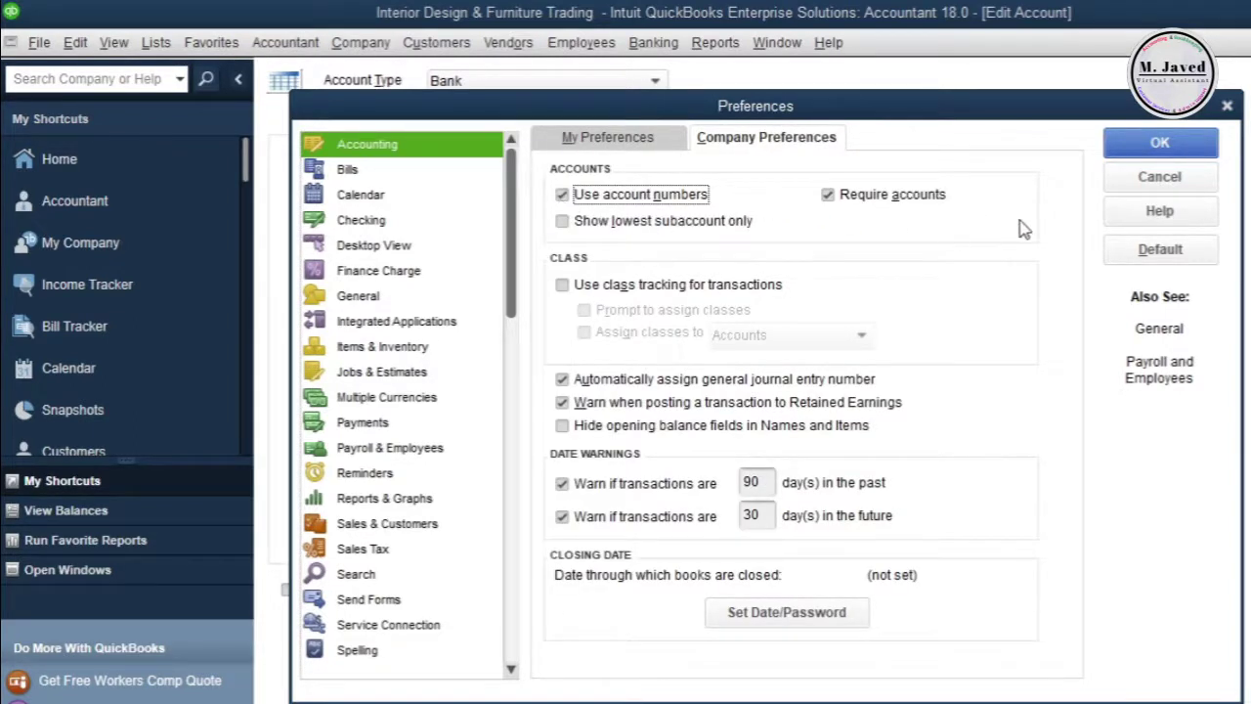
{"action": "left_click", "coordinate": [1163, 143]}
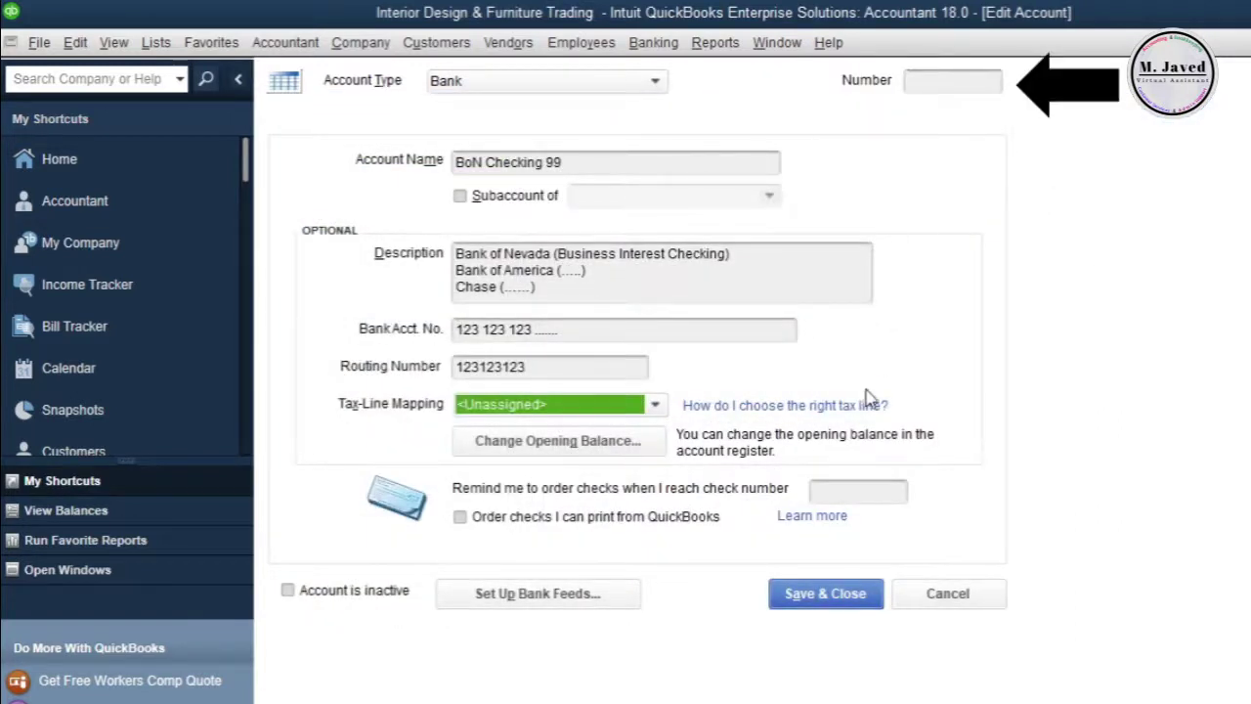
{"action": "left_click", "coordinate": [937, 85]}
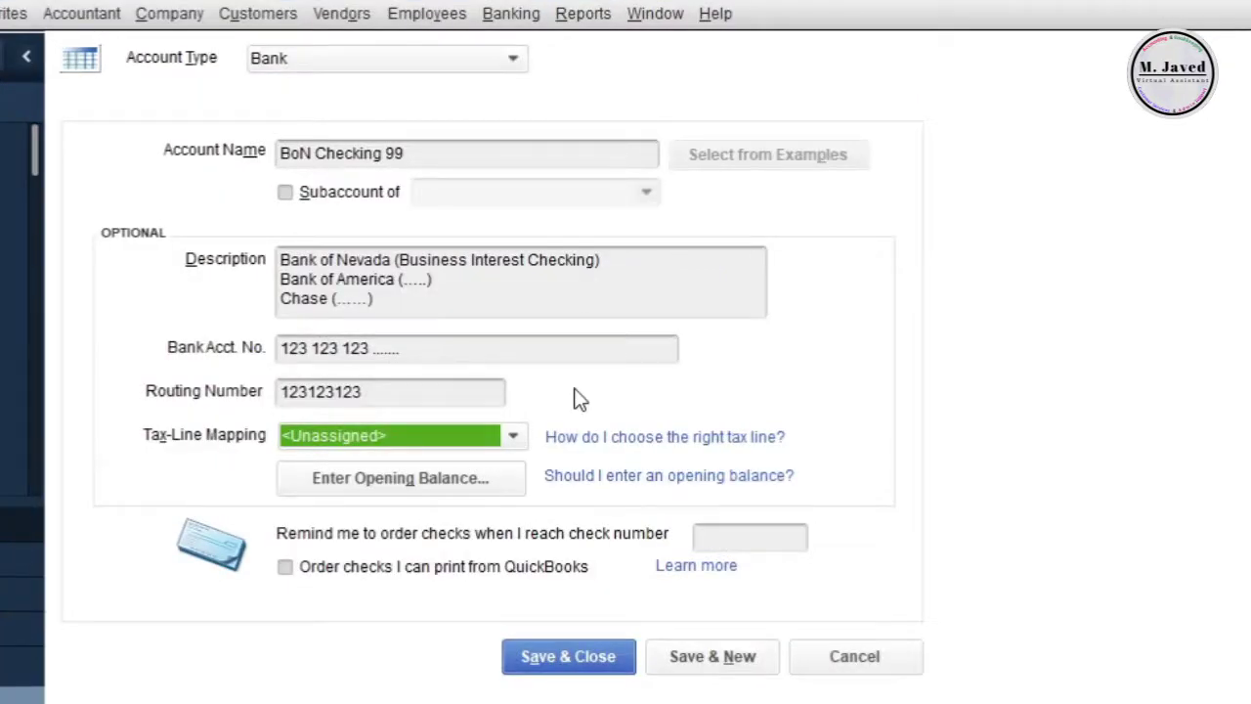
Give BoN Checking 99 a 100.00 opening balance dated 01/01/2017.
{"action": "left_click", "coordinate": [418, 487]}
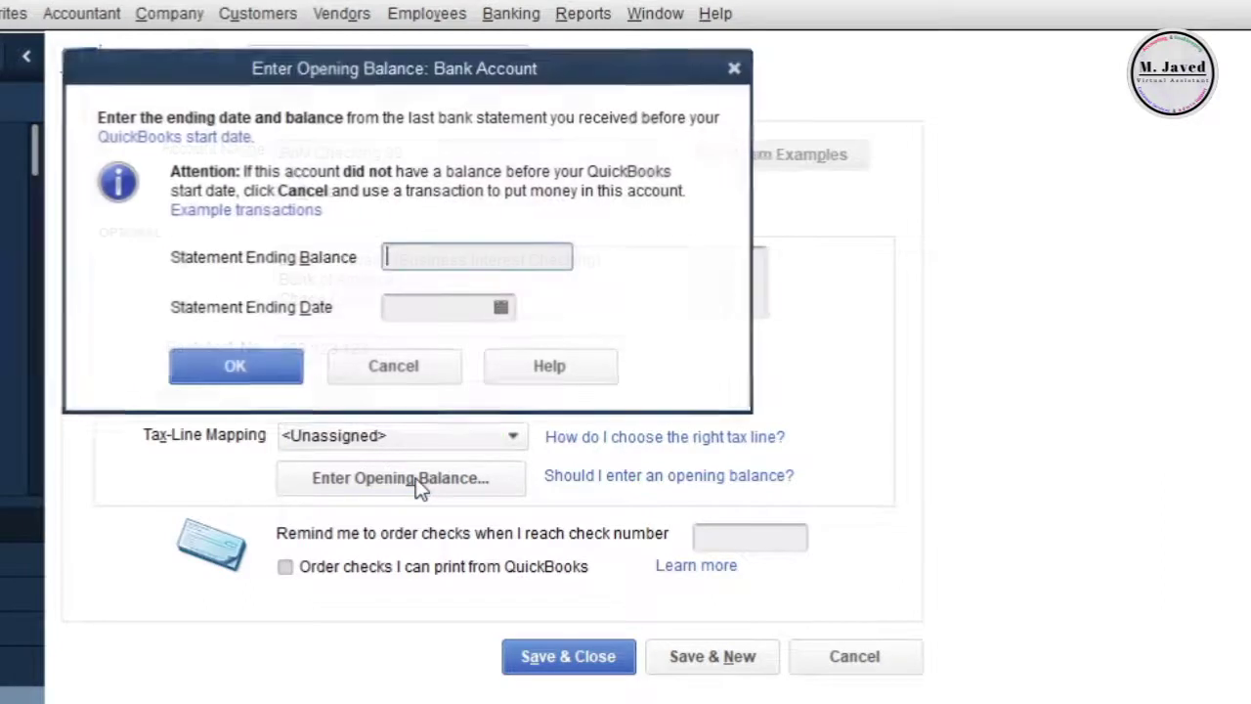
{"action": "type", "text": "100"}
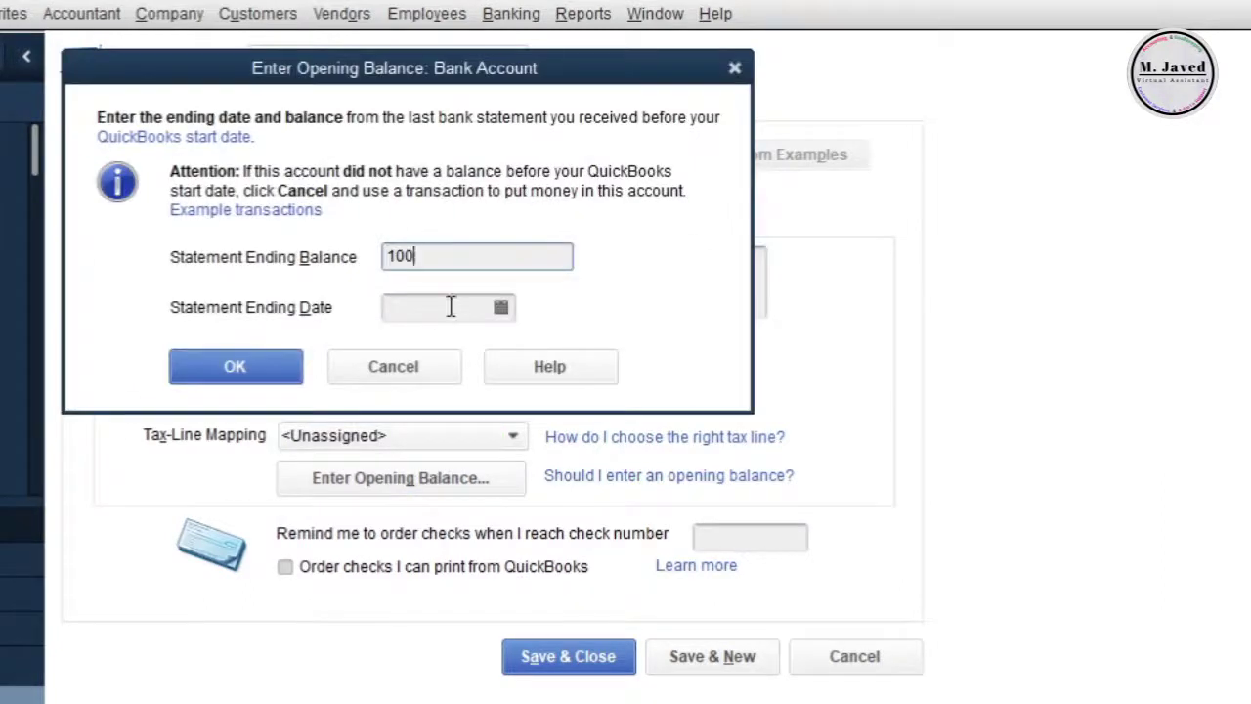
{"action": "left_click", "coordinate": [501, 307]}
{"action": "left_click", "coordinate": [411, 350]}
{"action": "left_click", "coordinate": [411, 350]}
{"action": "left_click", "coordinate": [412, 350]}
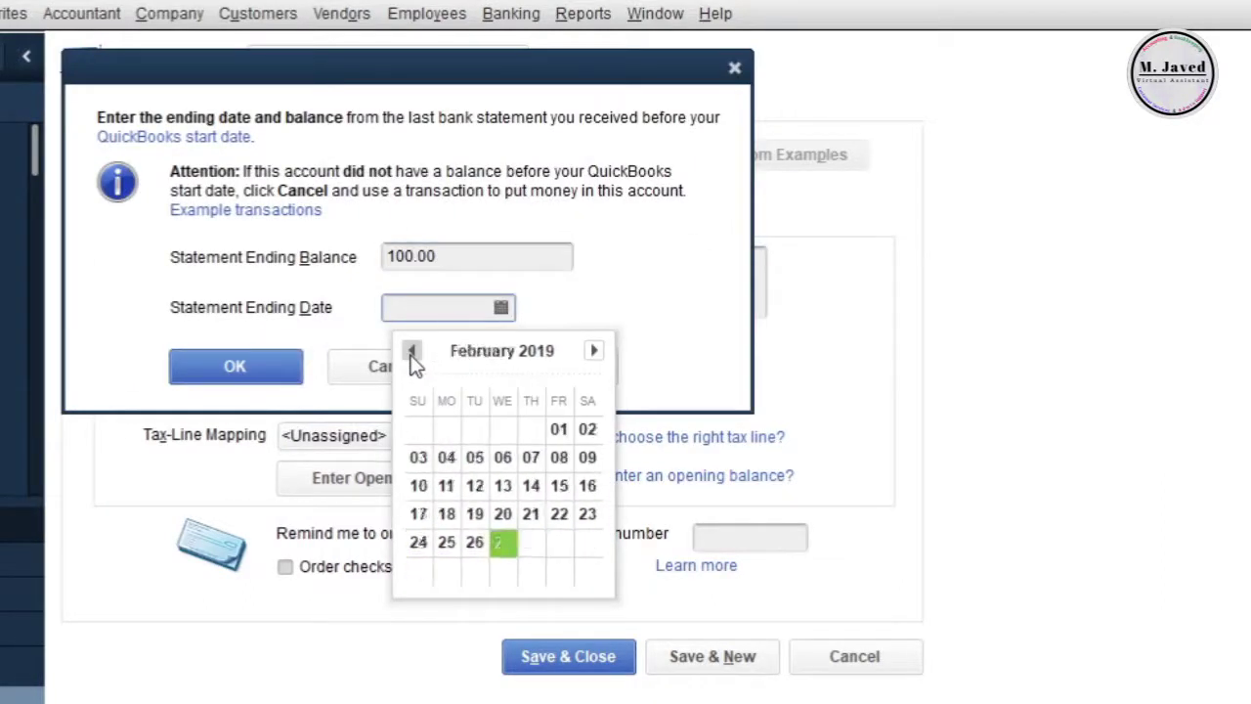
{"action": "left_click", "coordinate": [412, 349]}
{"action": "left_click", "coordinate": [594, 350]}
{"action": "left_click", "coordinate": [594, 350]}
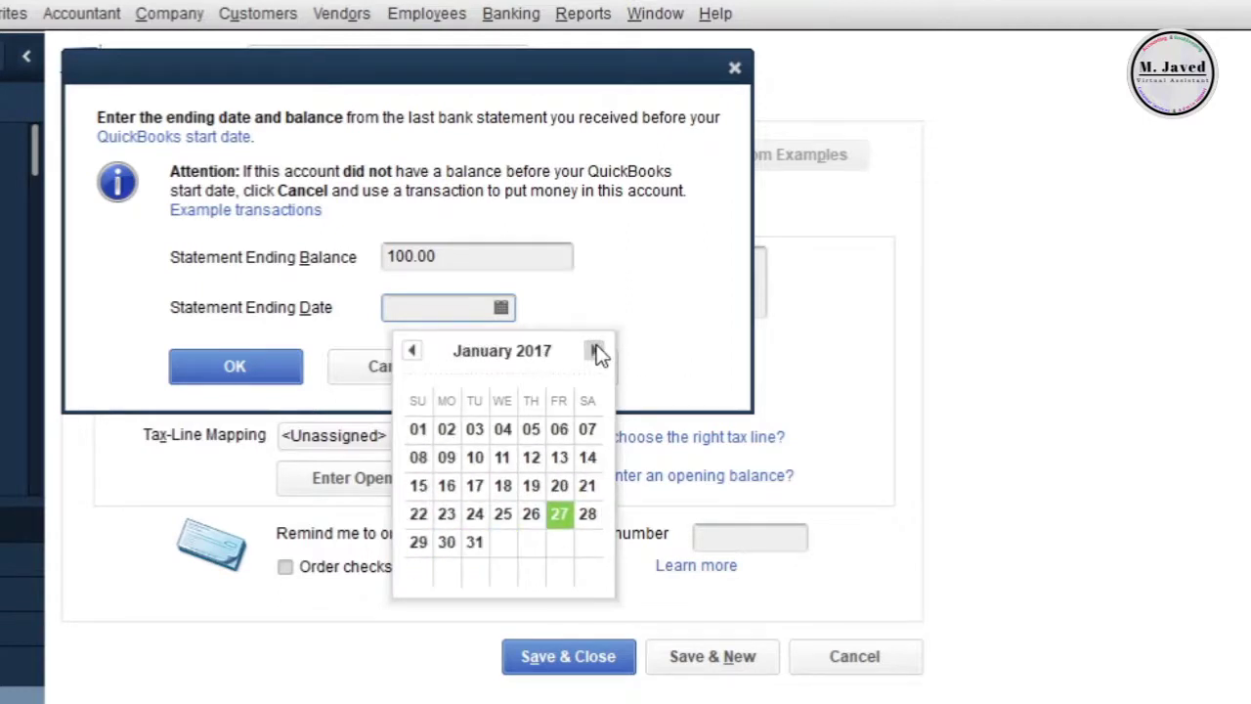
{"action": "left_click", "coordinate": [419, 429]}
{"action": "left_click", "coordinate": [240, 367]}
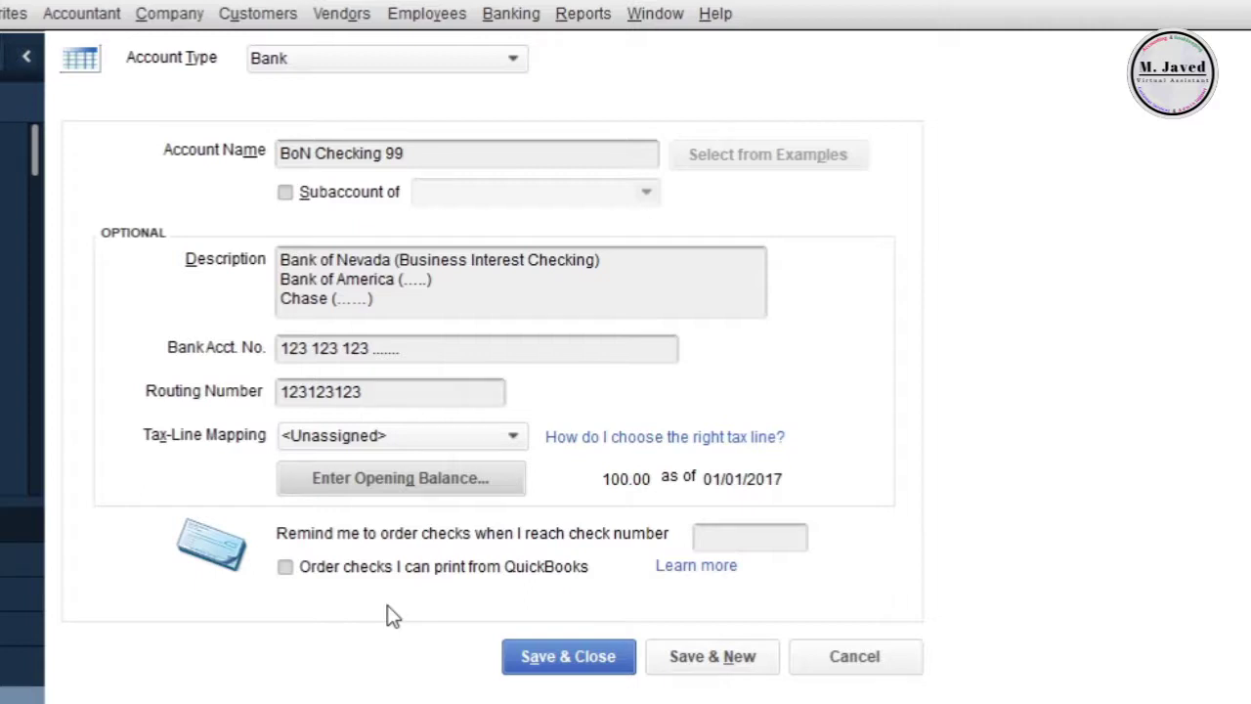
Leave Order checks I can print unticked and save the account with Save & New.
{"action": "left_click", "coordinate": [284, 567]}
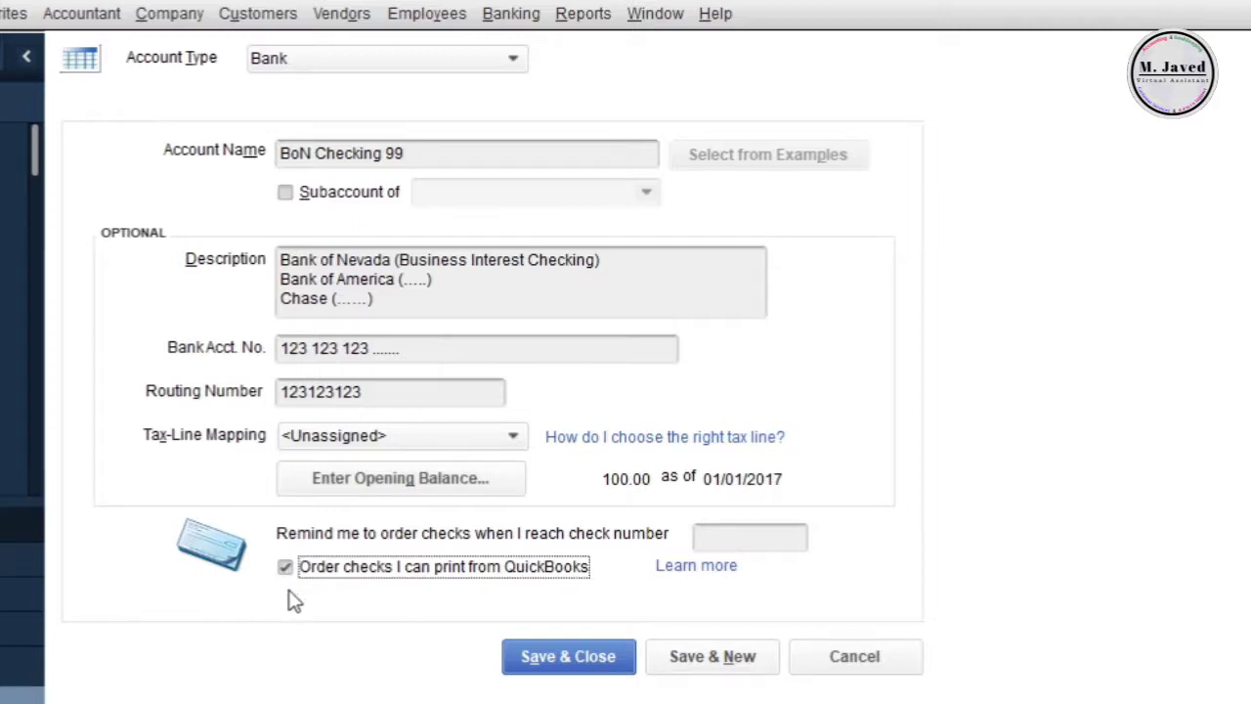
{"action": "left_click", "coordinate": [284, 567]}
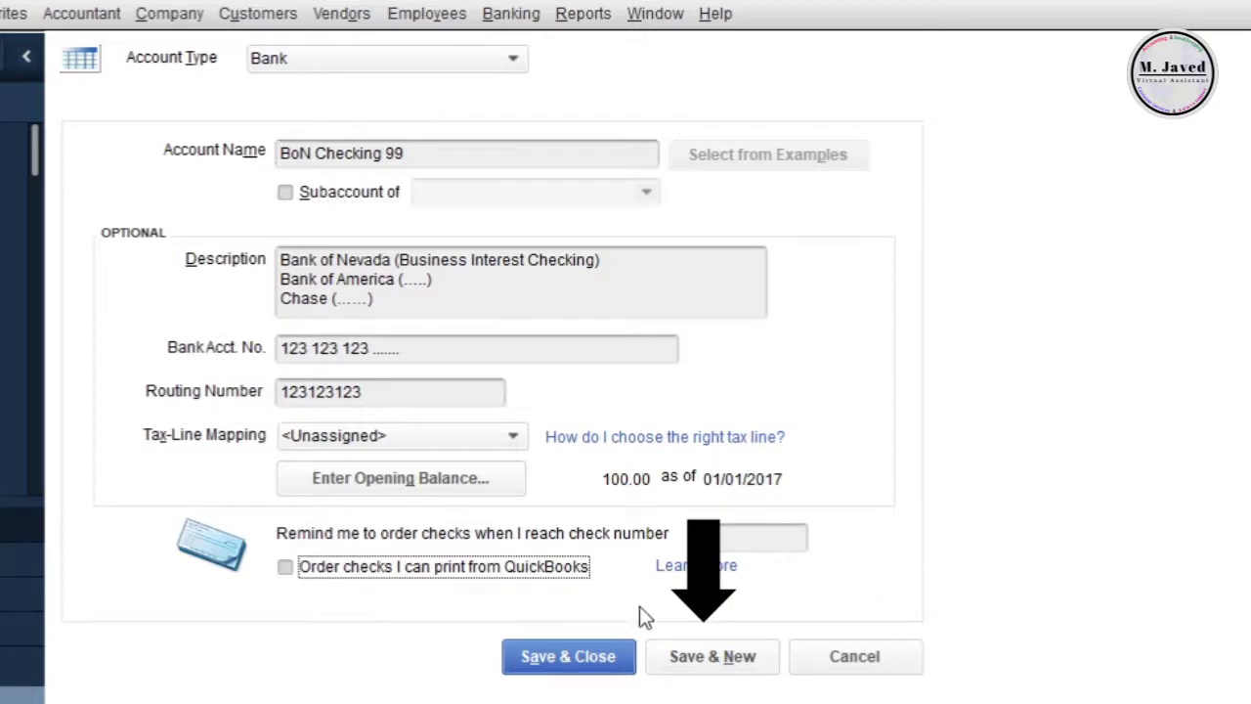
{"action": "left_click", "coordinate": [711, 658]}
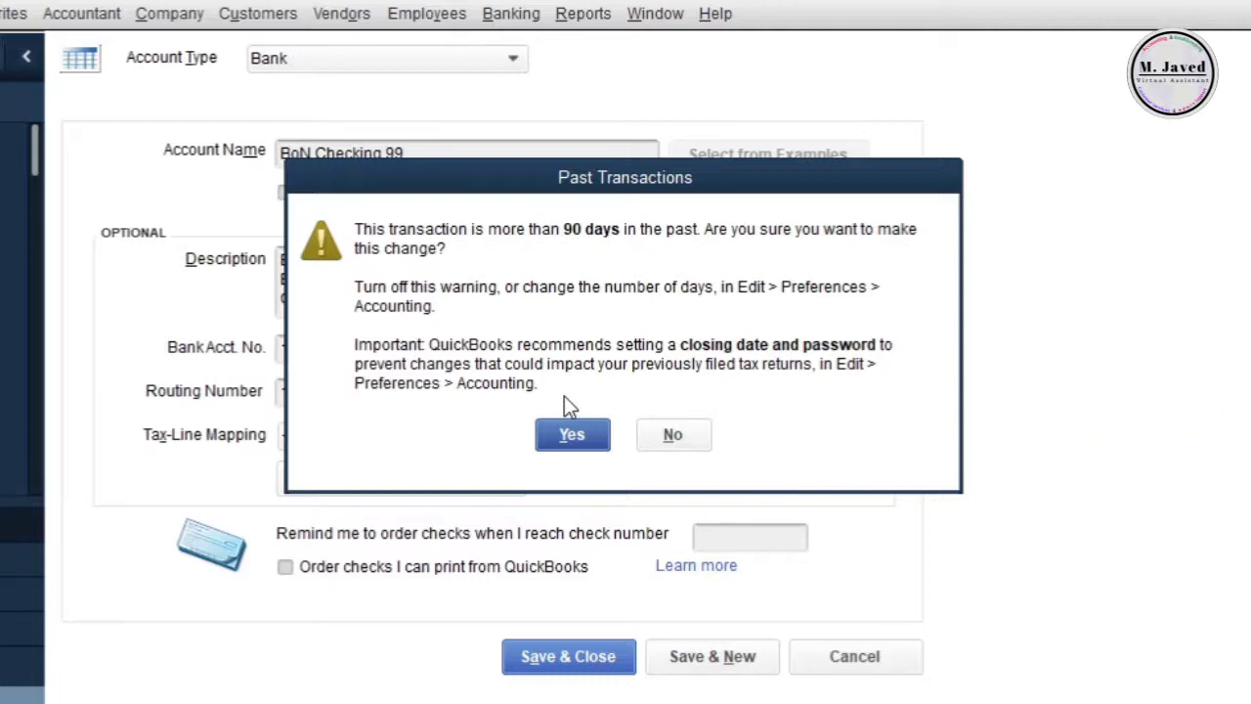
Accept the back-dated transaction warning and set the new account type to Credit Card.
{"action": "left_click", "coordinate": [571, 432]}
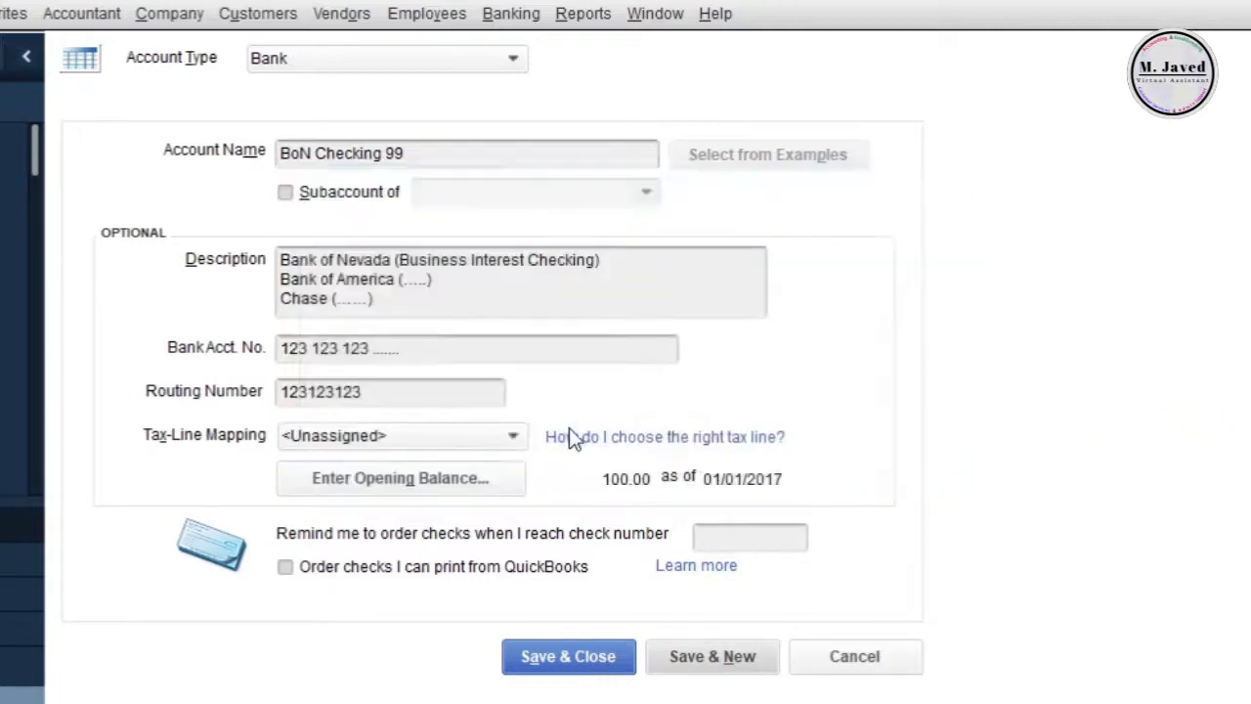
{"action": "left_click", "coordinate": [512, 60]}
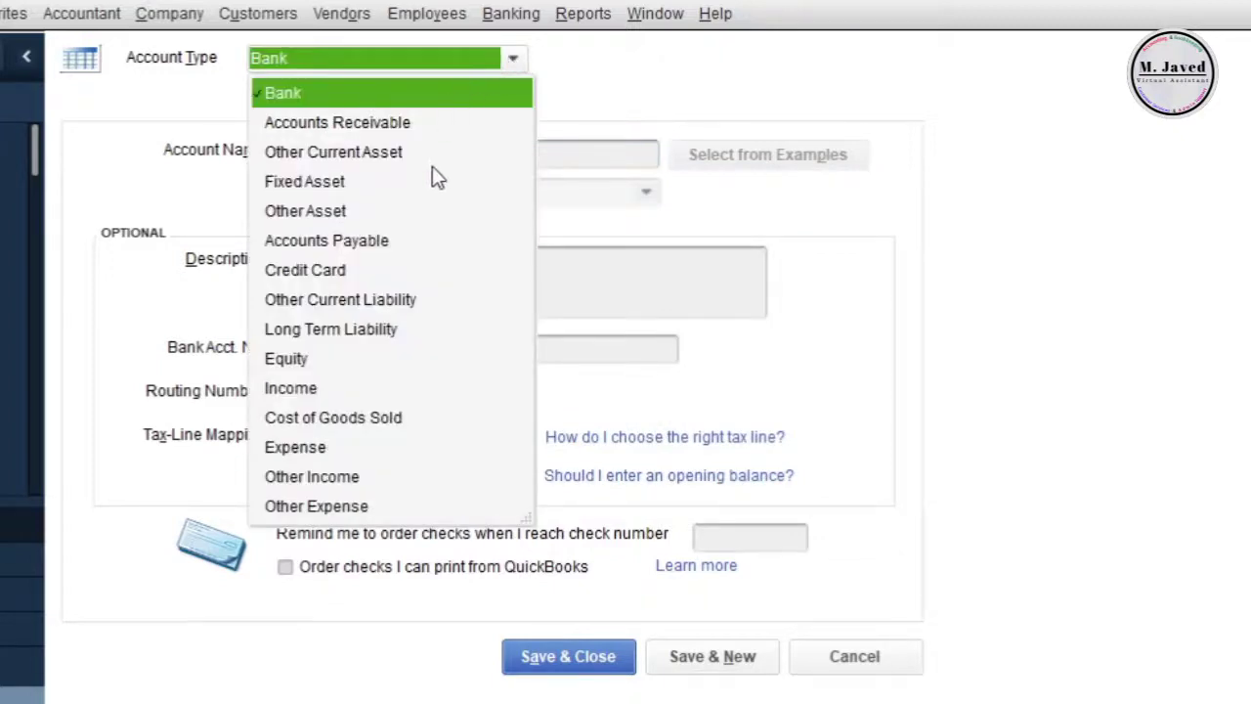
{"action": "left_click", "coordinate": [366, 272]}
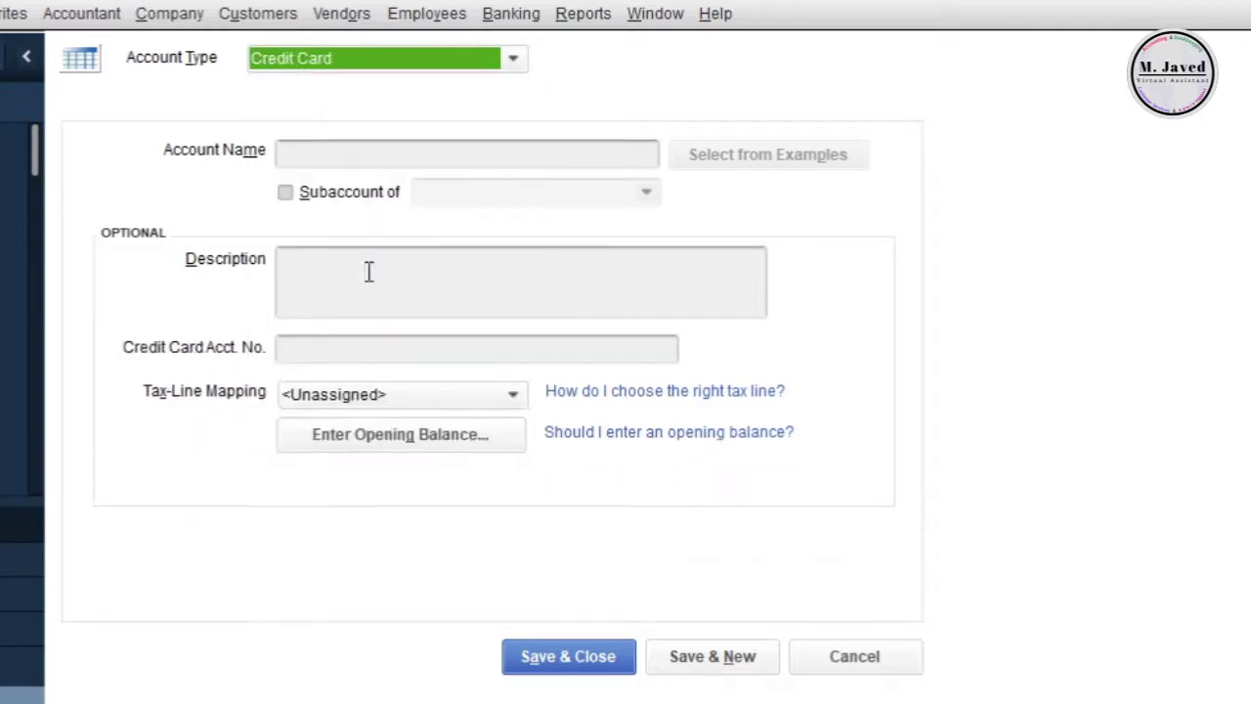
Name the credit card account 'BoN CC 22' and save it.
{"action": "left_click", "coordinate": [401, 156]}
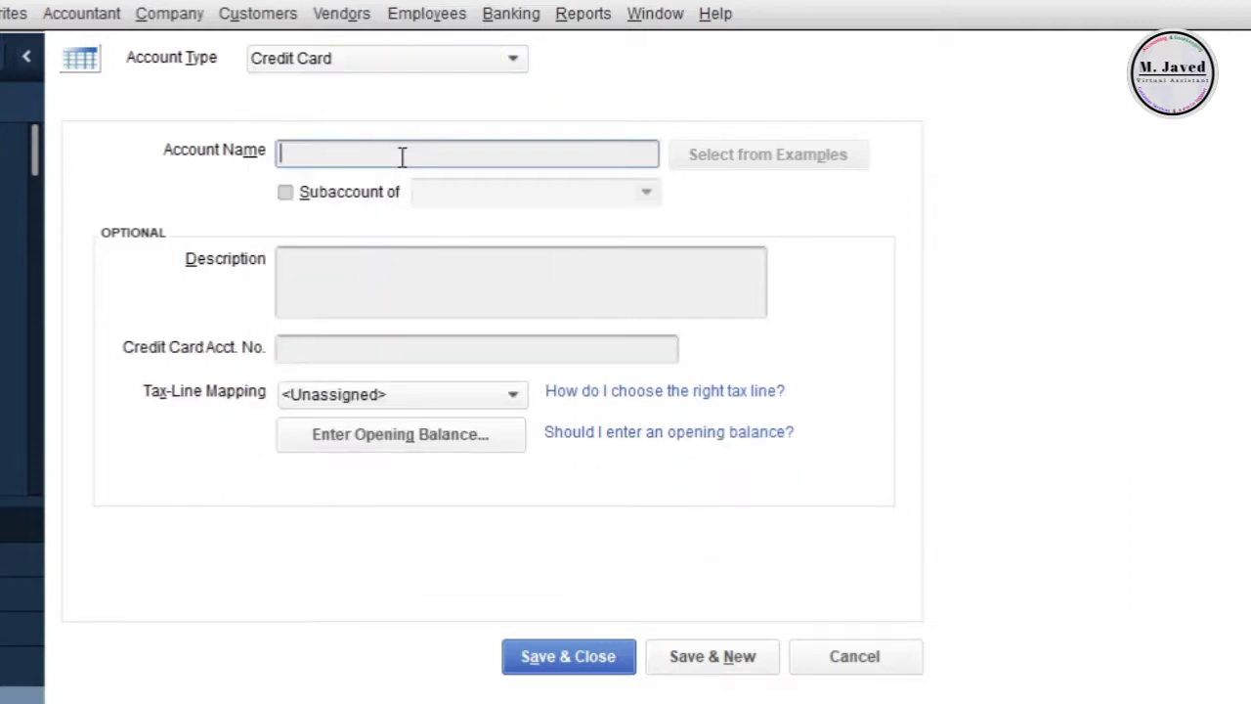
{"action": "type", "text": "BoN Credit Card"}
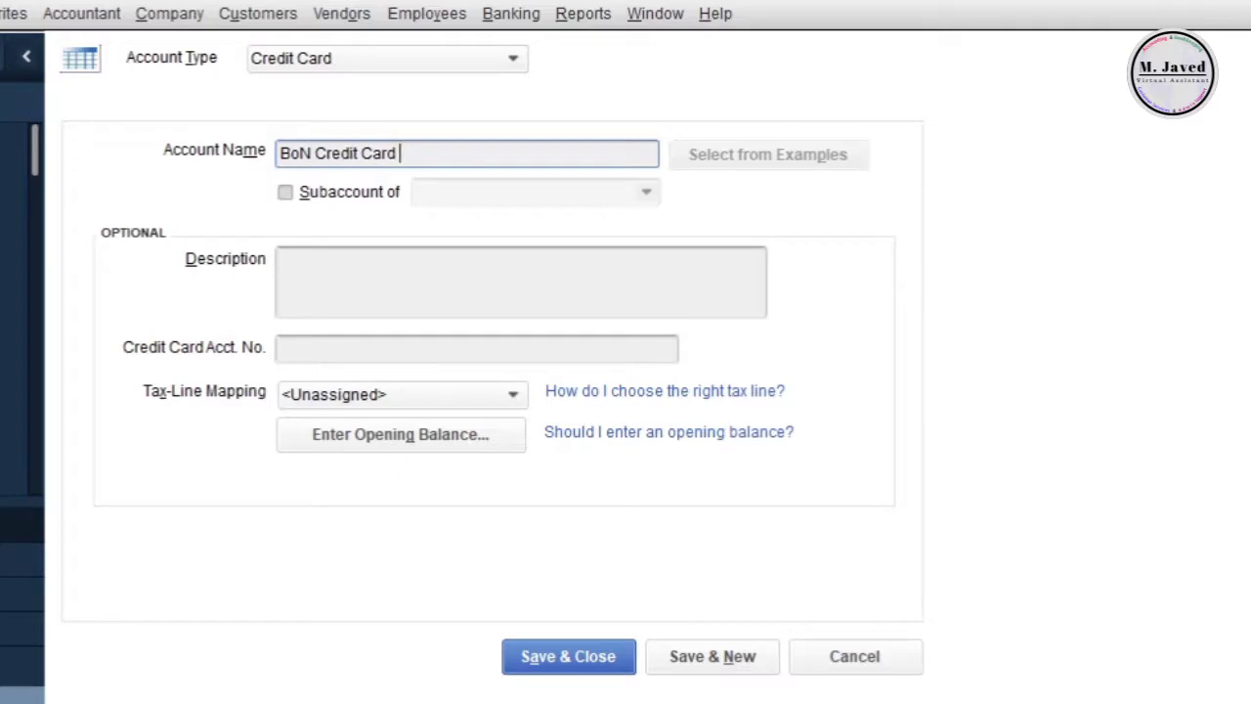
{"action": "key", "text": "BackSpace"}
{"action": "key", "text": "BackSpace"}
{"action": "key", "text": "BackSpace"}
{"action": "key", "text": "BackSpace"}
{"action": "key", "text": "BackSpace"}
{"action": "key", "text": "BackSpace"}
{"action": "key", "text": "BackSpace"}
{"action": "key", "text": "BackSpace"}
{"action": "key", "text": "BackSpace"}
{"action": "key", "text": "BackSpace"}
{"action": "key", "text": "BackSpace"}
{"action": "type", "text": "CC"}
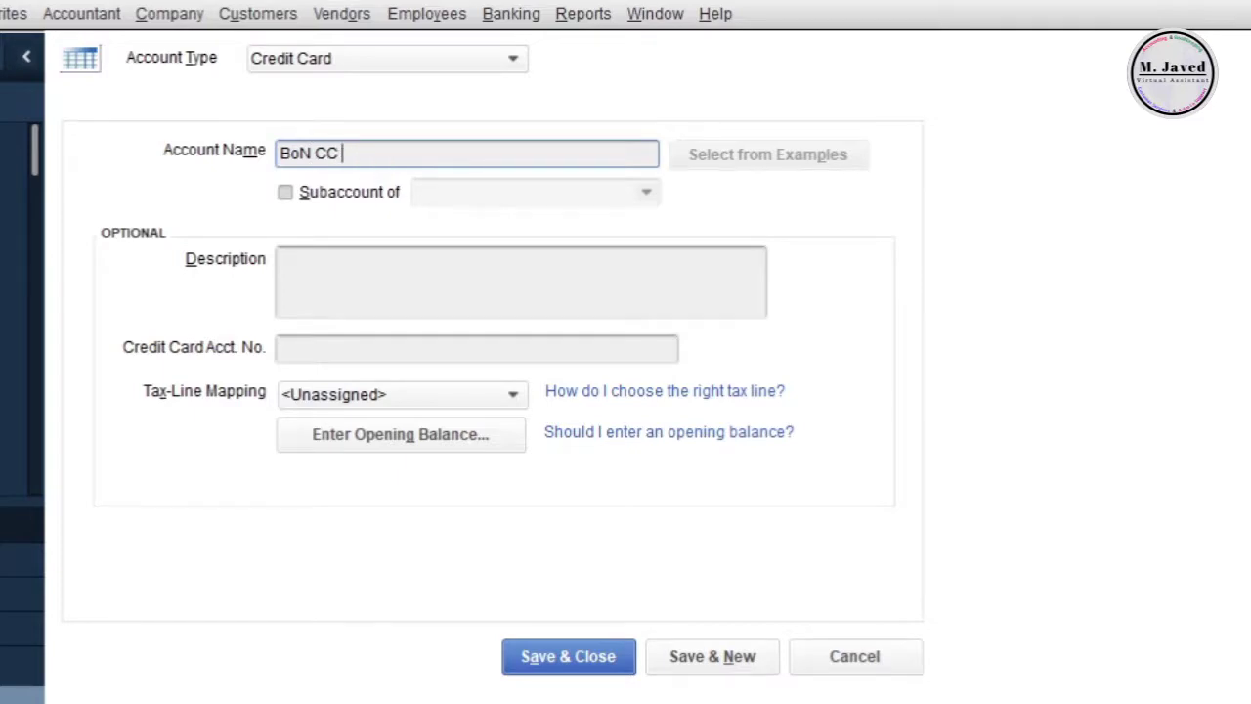
{"action": "type", "text": "22"}
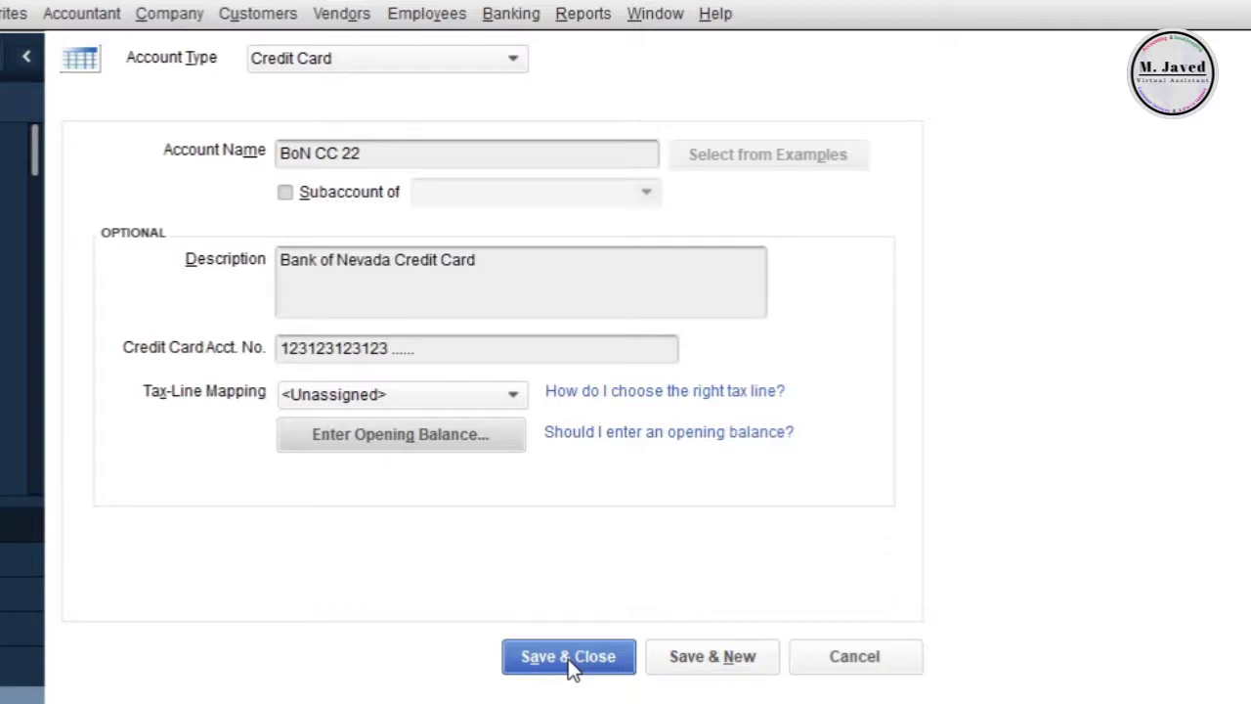
{"action": "left_click", "coordinate": [568, 656]}
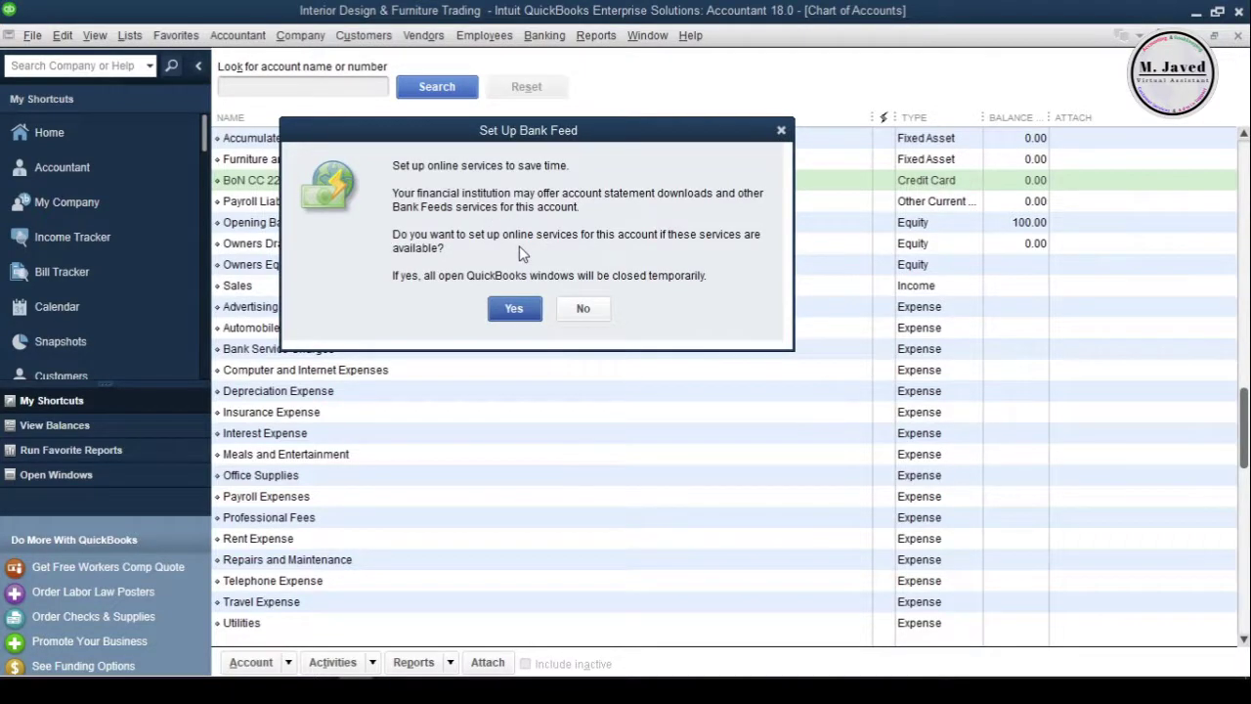
Decline the online bank feed setup for BoN CC 22.
{"action": "left_click", "coordinate": [581, 311]}
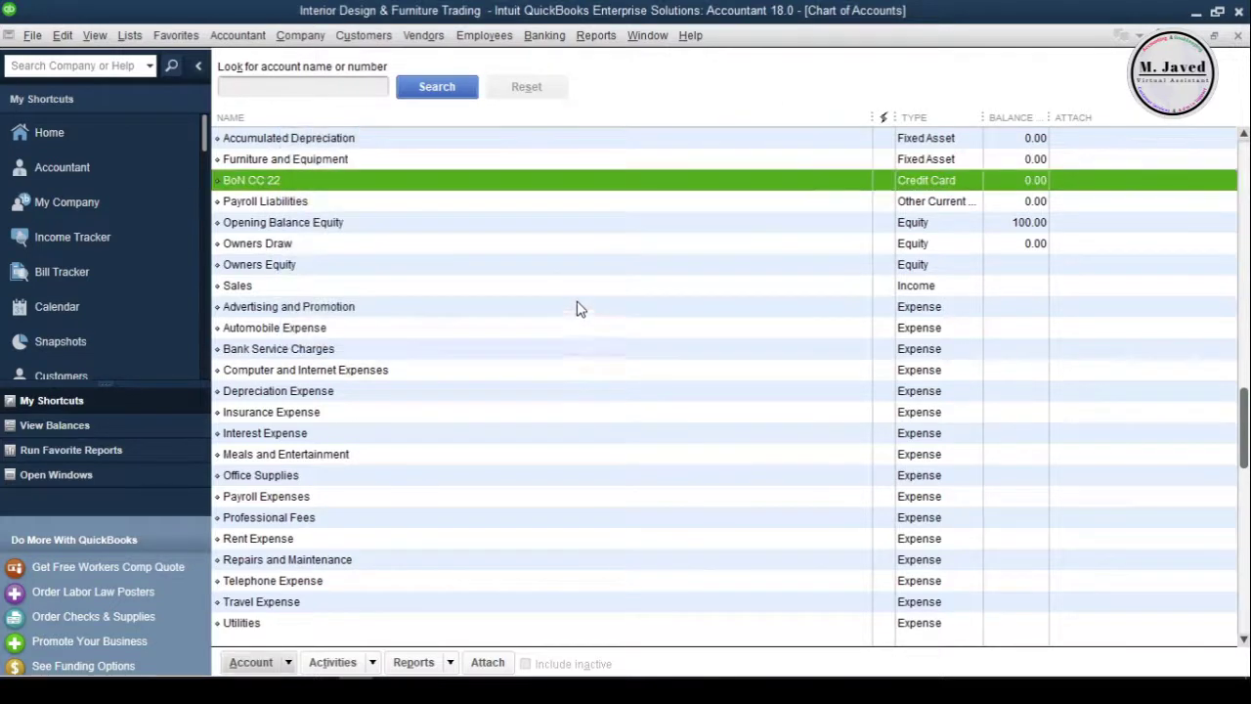
{"action": "left_click", "coordinate": [618, 326]}
{"action": "scroll", "coordinate": [618, 322], "scroll_direction": "up", "scroll_amount": 2}
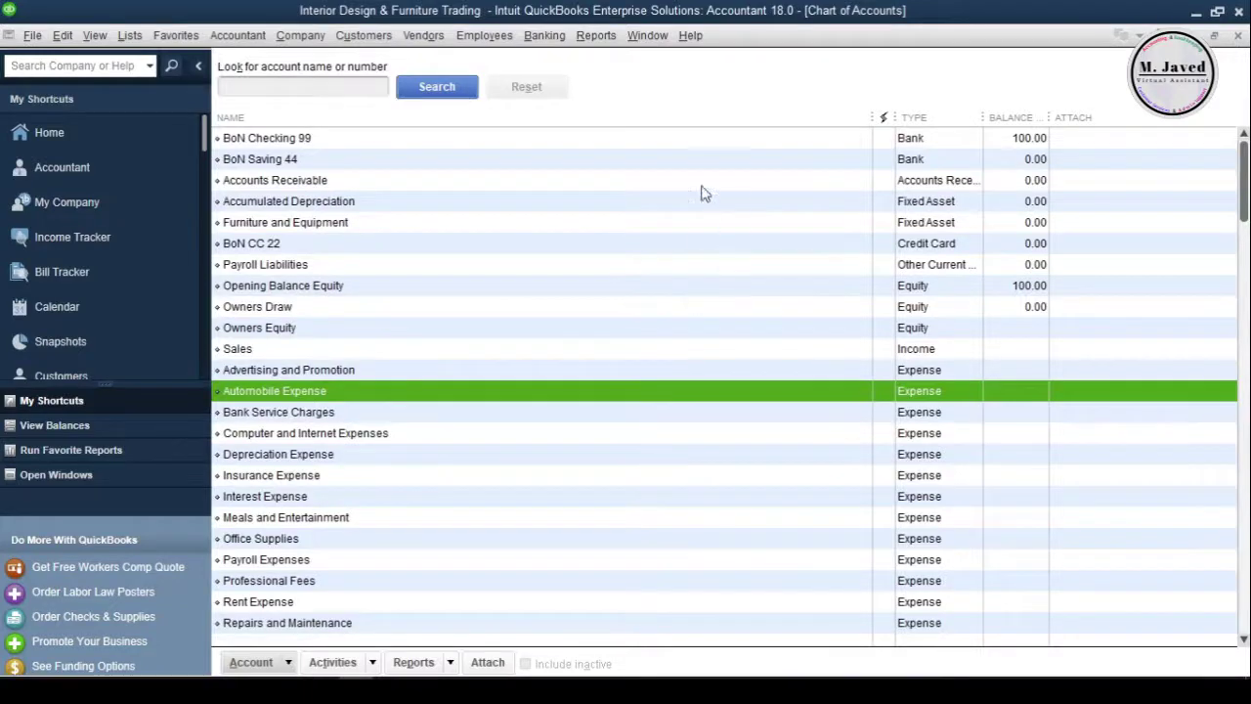
{"action": "left_click", "coordinate": [664, 159]}
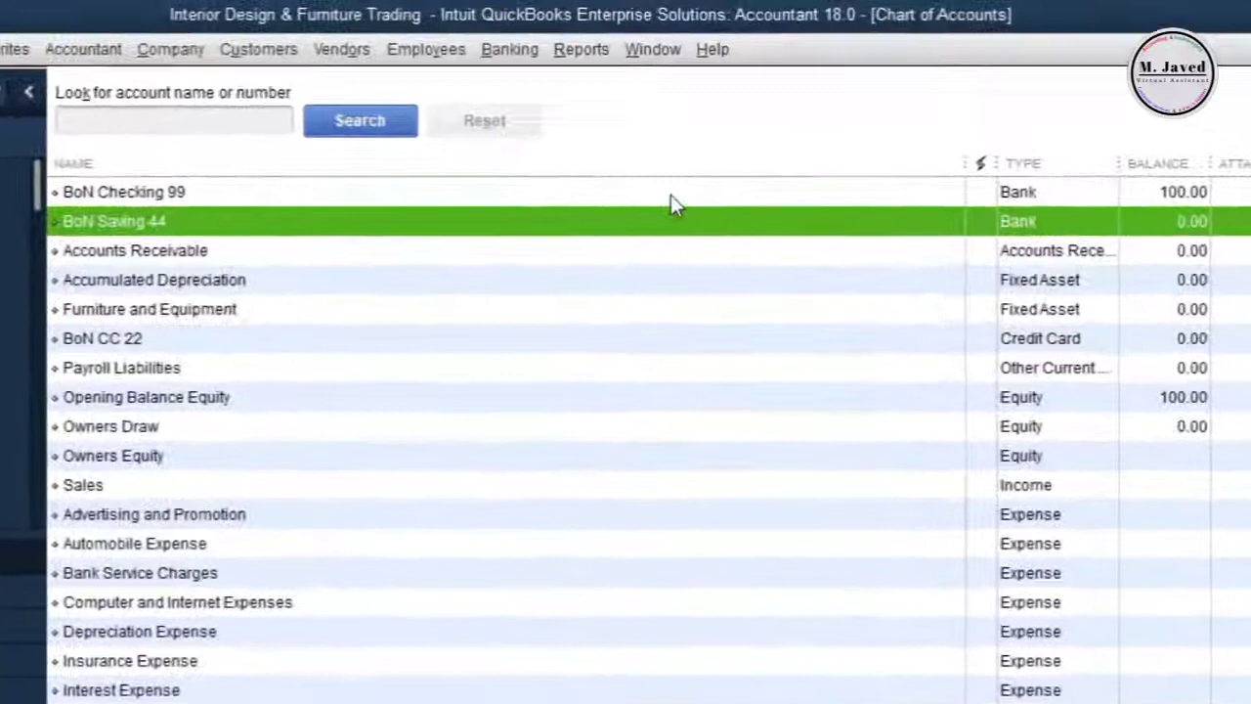
{"action": "left_click", "coordinate": [670, 195]}
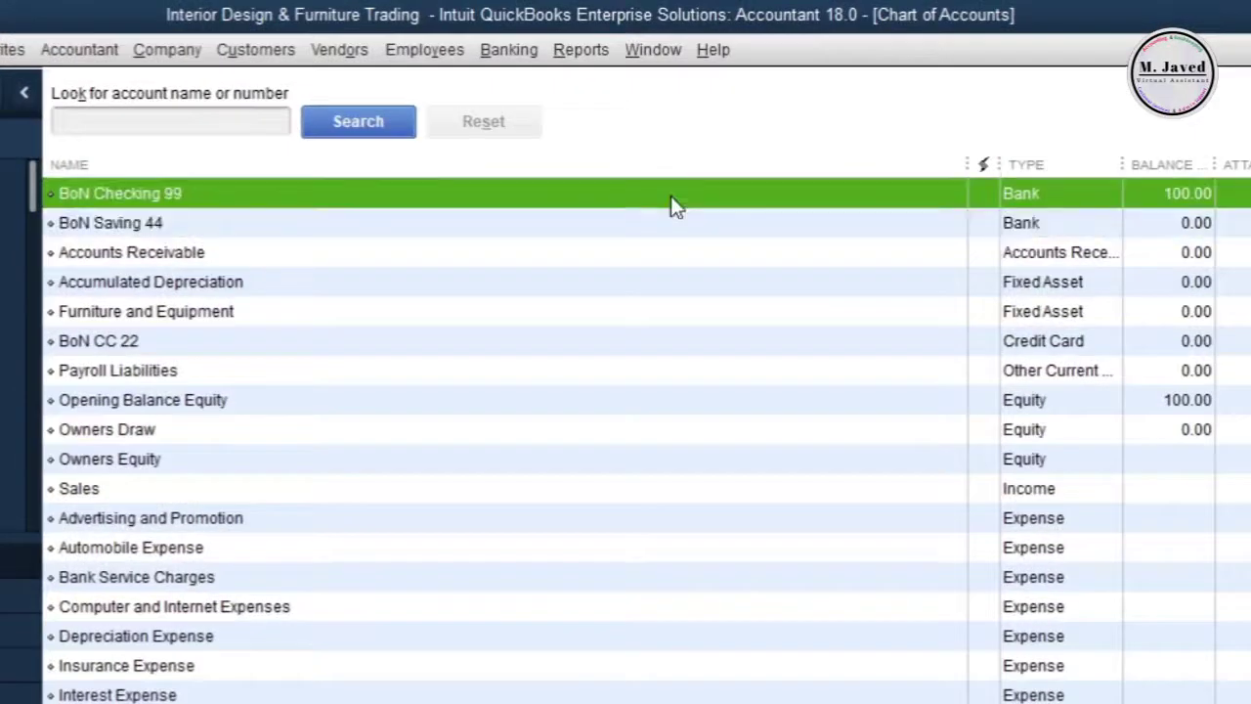
{"action": "left_click", "coordinate": [678, 352]}
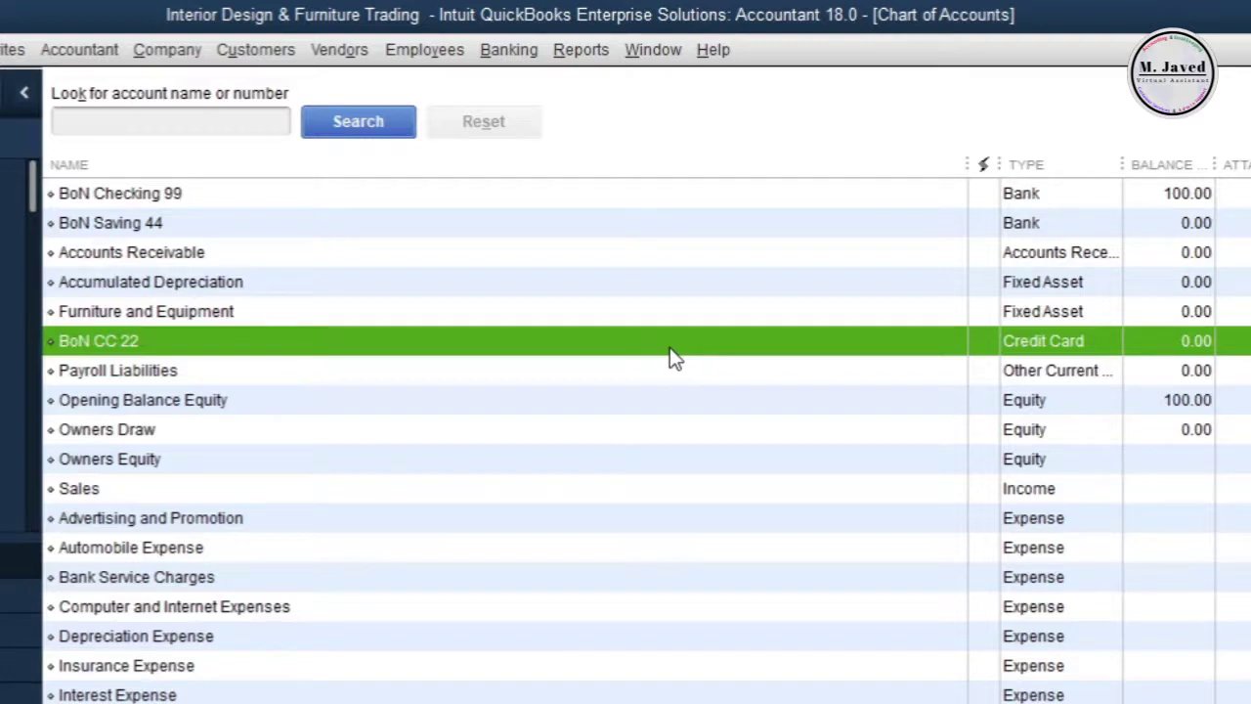
{"action": "left_click", "coordinate": [673, 403]}
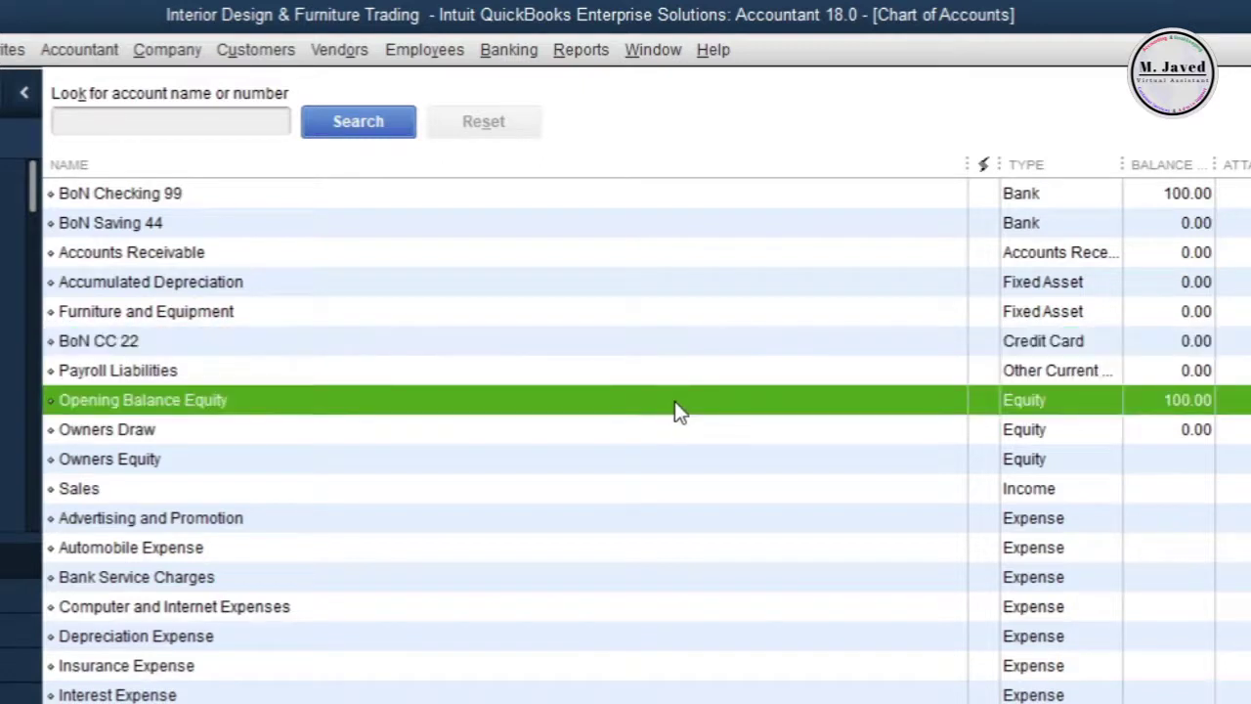